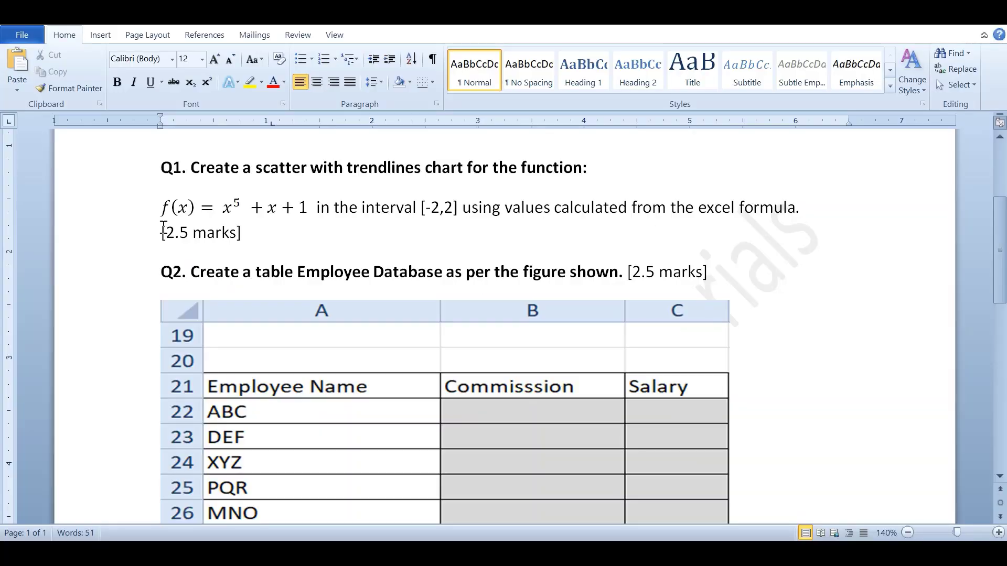
Review the Q1 task text: the scatter with trendlines chart, the function, the interval [-2,2] and the required Excel formula.
{"action": "left_click_drag", "start_coordinate": [189, 168], "coordinate": [590, 171]}
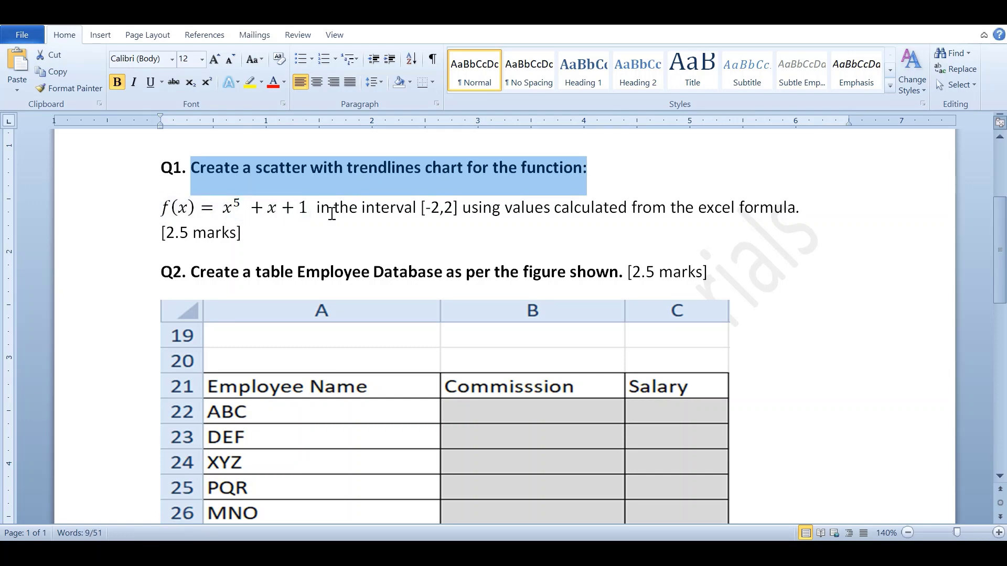
{"action": "left_click_drag", "start_coordinate": [424, 208], "coordinate": [452, 209]}
{"action": "left_click", "coordinate": [431, 216]}
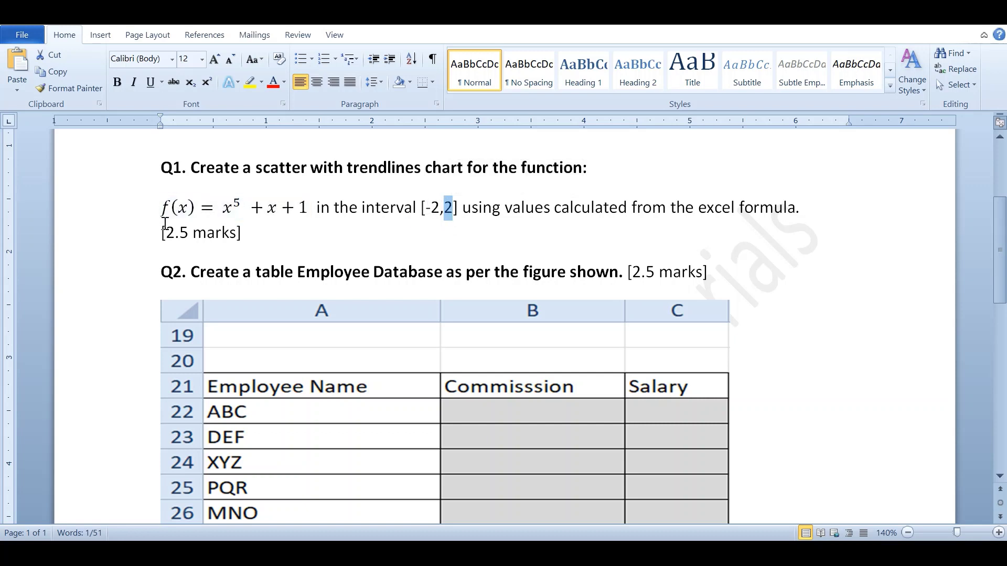
{"action": "left_click_drag", "start_coordinate": [697, 209], "coordinate": [768, 210]}
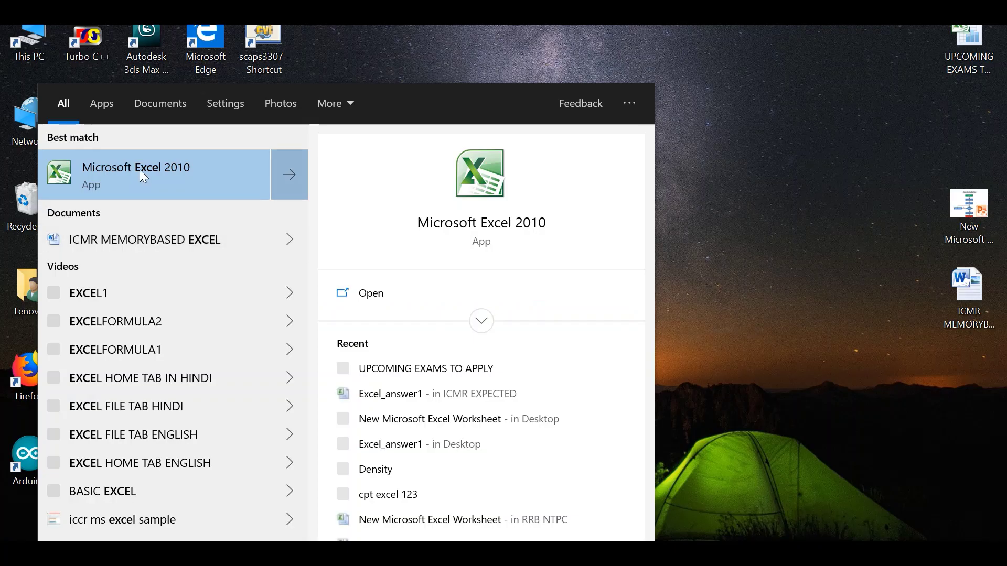
Open a blank workbook in Microsoft Excel 2010, enter f(x) = x^5+x+1 in A2 and fit column A's width to it.
{"action": "left_click", "coordinate": [147, 175]}
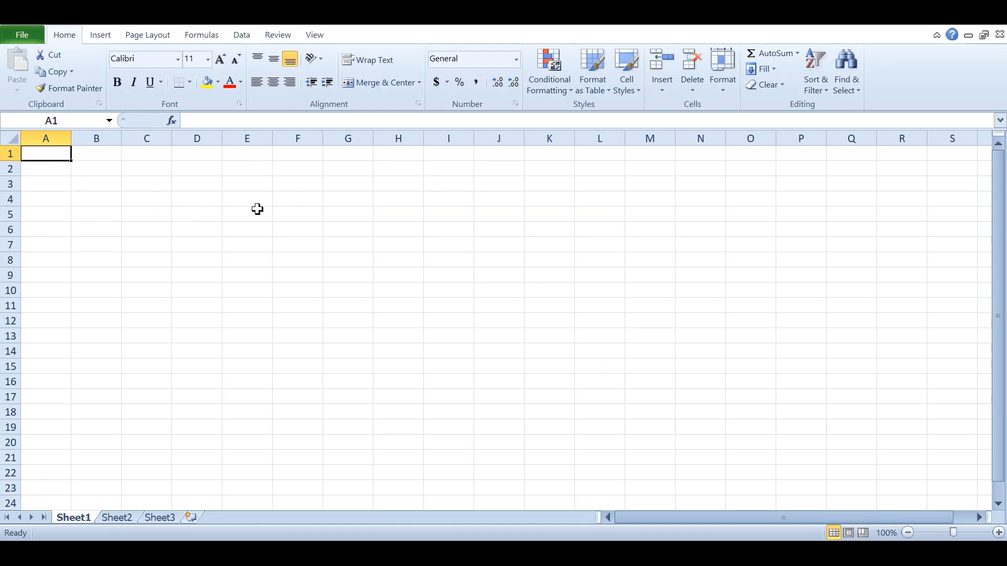
{"action": "left_click", "coordinate": [36, 172]}
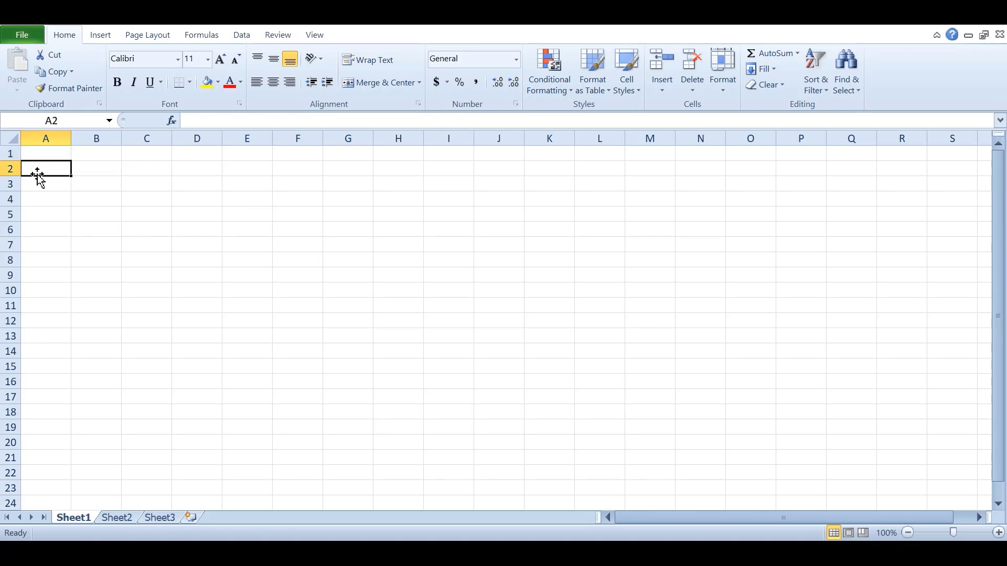
{"action": "type", "text": "f(x) = x^5+x+1"}
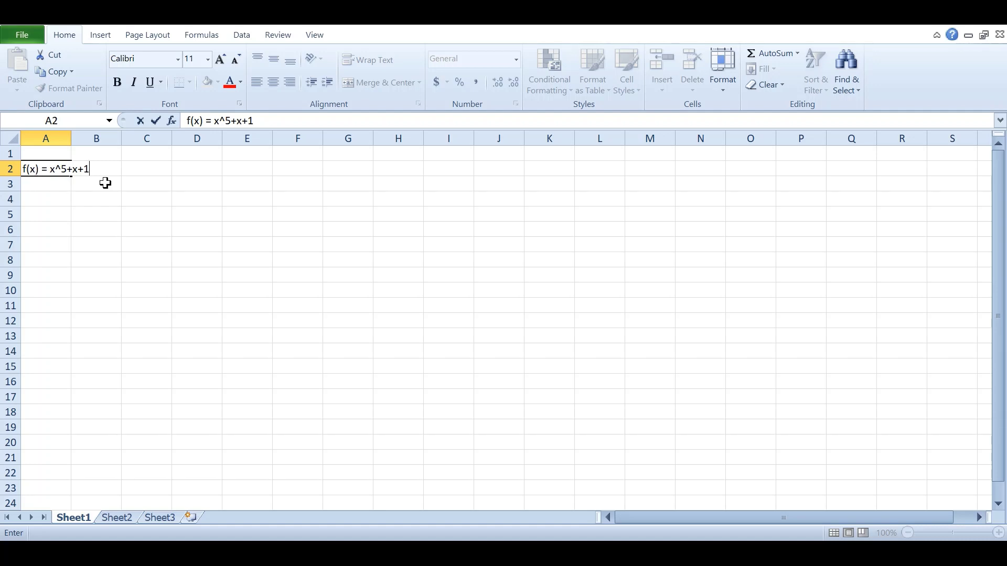
{"action": "left_click", "coordinate": [64, 139]}
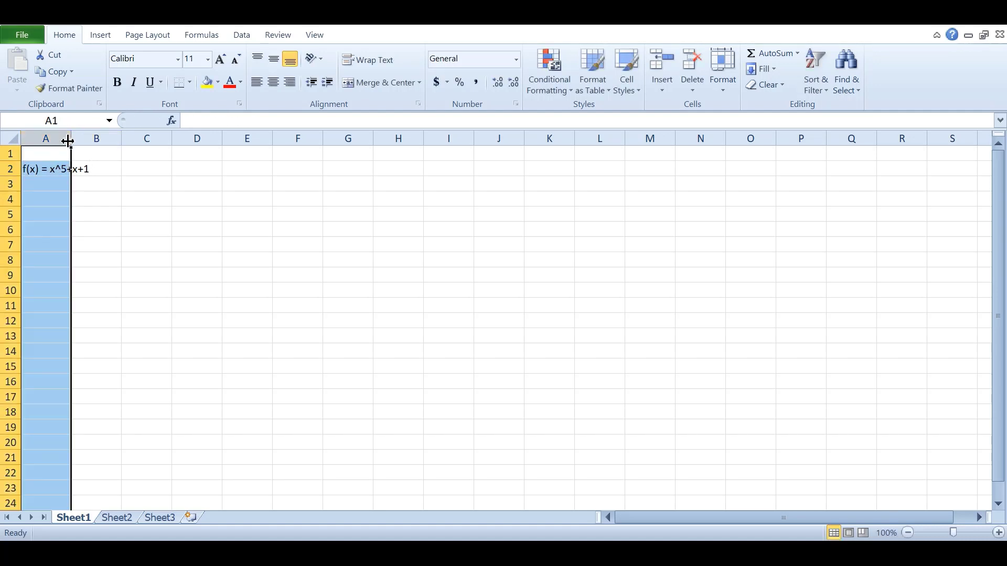
{"action": "double_click", "coordinate": [70, 139]}
Enter the table headings x in C3 and f(x) in D3.
{"action": "left_click", "coordinate": [148, 189]}
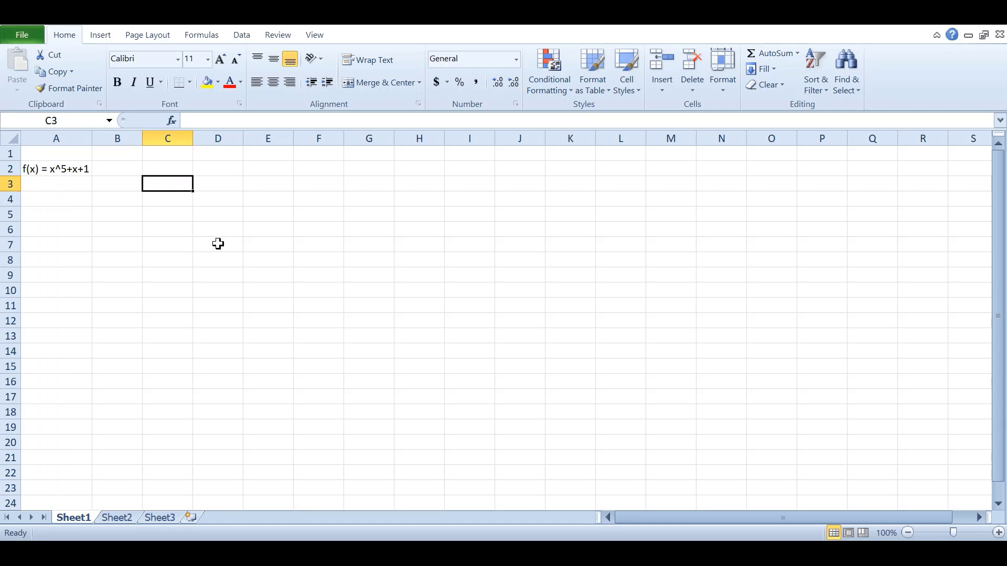
{"action": "type", "text": "x"}
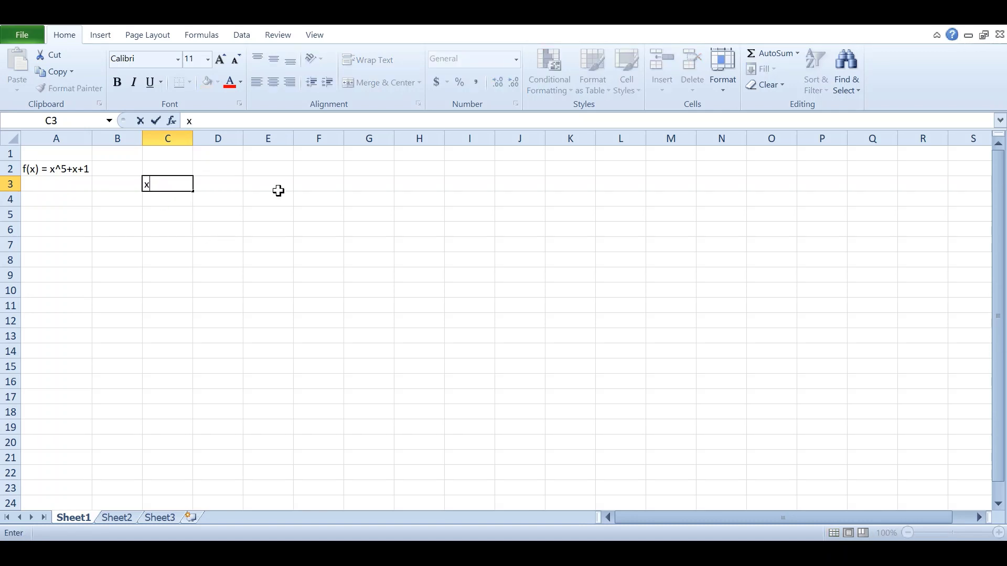
{"action": "left_click", "coordinate": [227, 183]}
{"action": "type", "text": "f"}
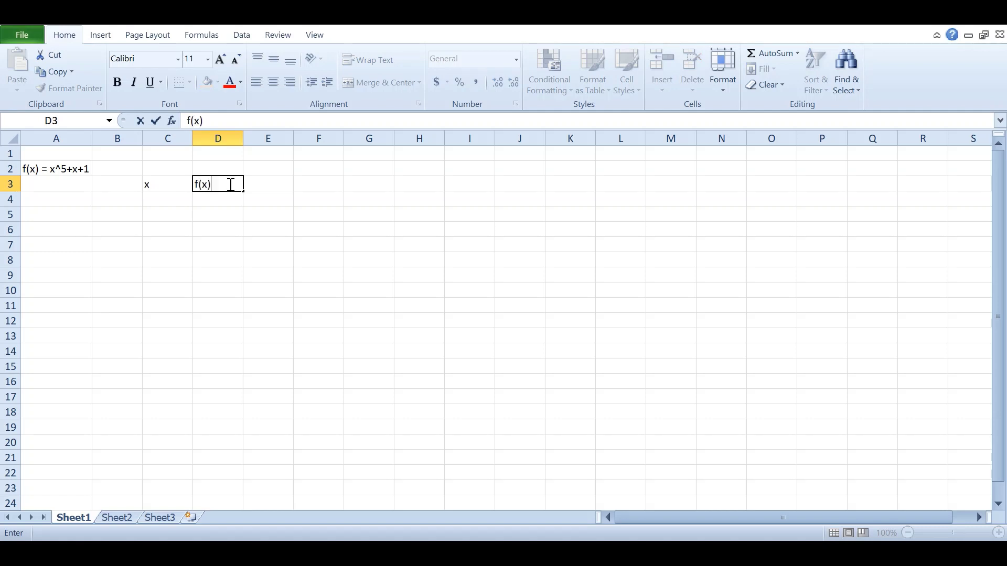
{"action": "type", "text": "(x)"}
Enter 0 in C6 and 1 in C7, and extend the series so C4:C8 holds -2 to 2.
{"action": "left_click", "coordinate": [153, 231]}
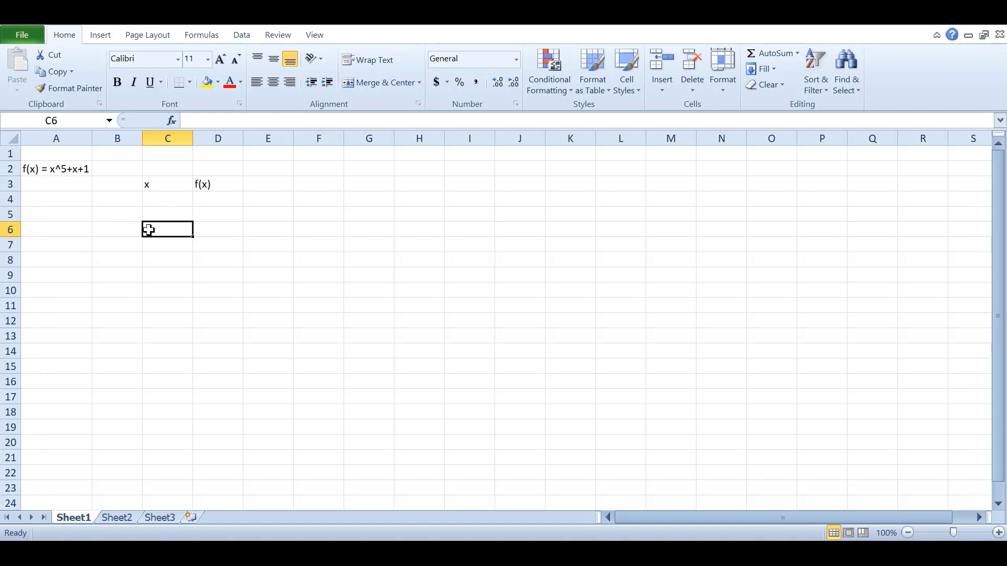
{"action": "type", "text": "0"}
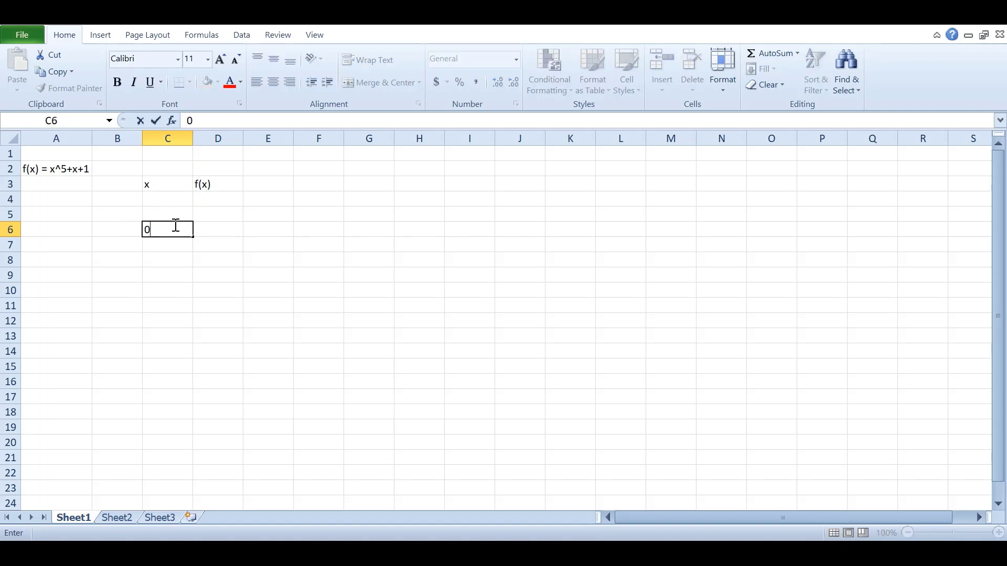
{"action": "key", "text": "Return"}
{"action": "type", "text": "1"}
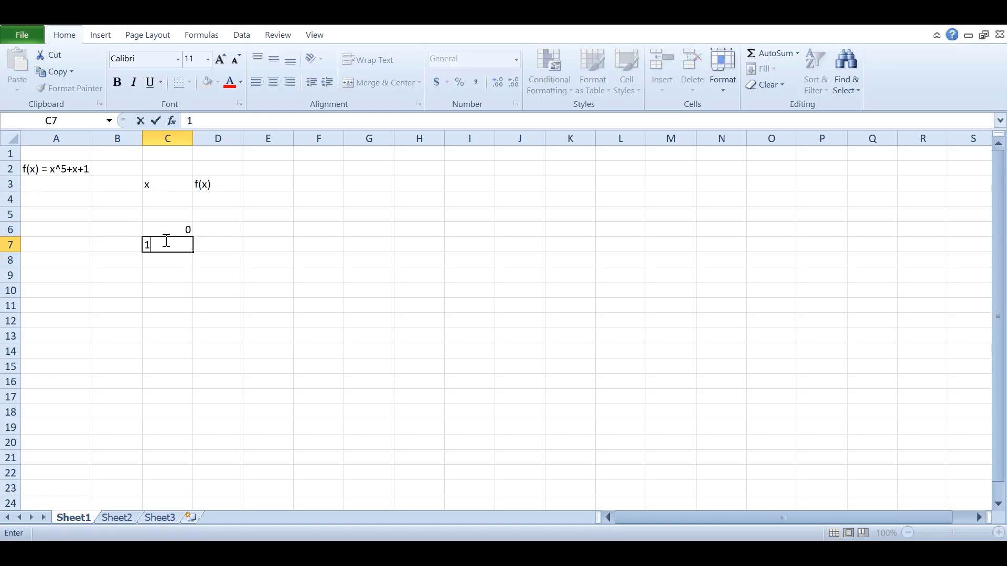
{"action": "left_click", "coordinate": [184, 229]}
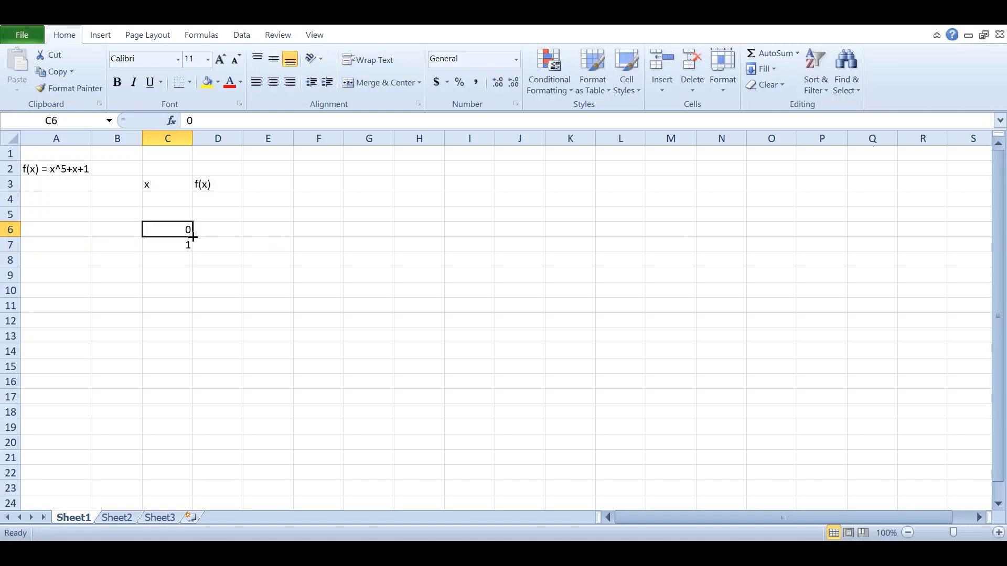
{"action": "left_click_drag", "start_coordinate": [184, 229], "coordinate": [193, 194]}
Enter the formula =(C4)^5+C4+1 in D4 to calculate f(x) for the first x value.
{"action": "left_click", "coordinate": [227, 216]}
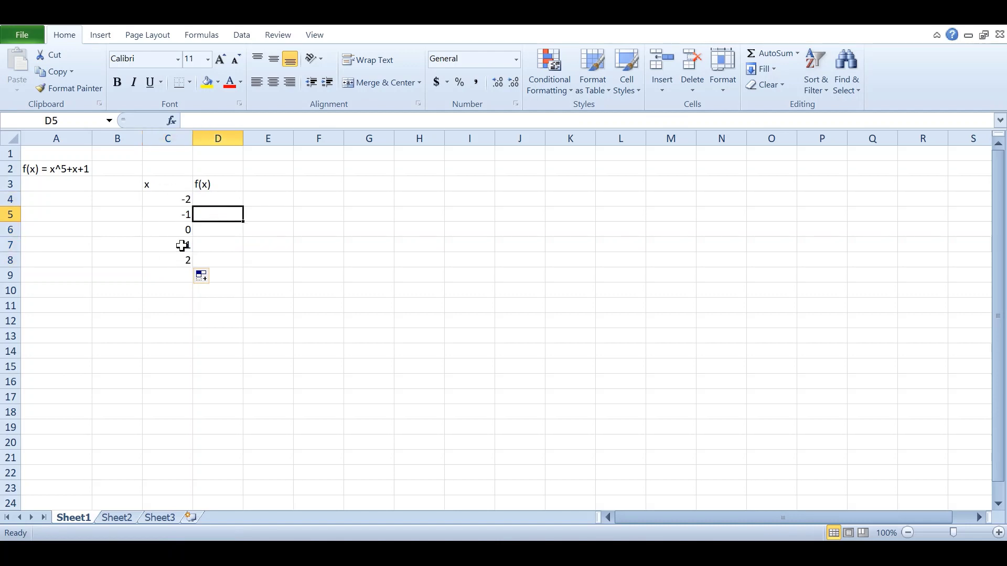
{"action": "left_click", "coordinate": [215, 200]}
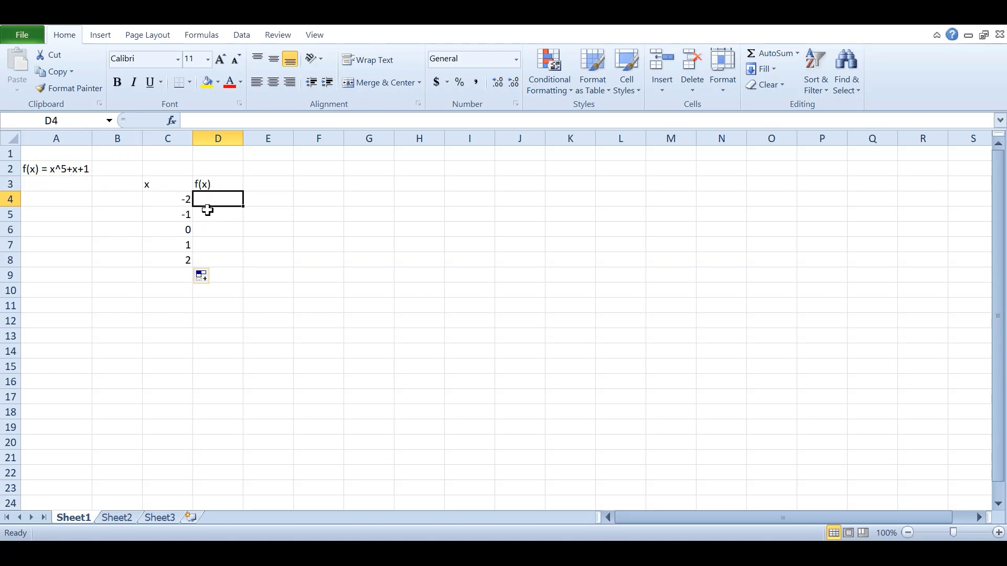
{"action": "left_click", "coordinate": [192, 121]}
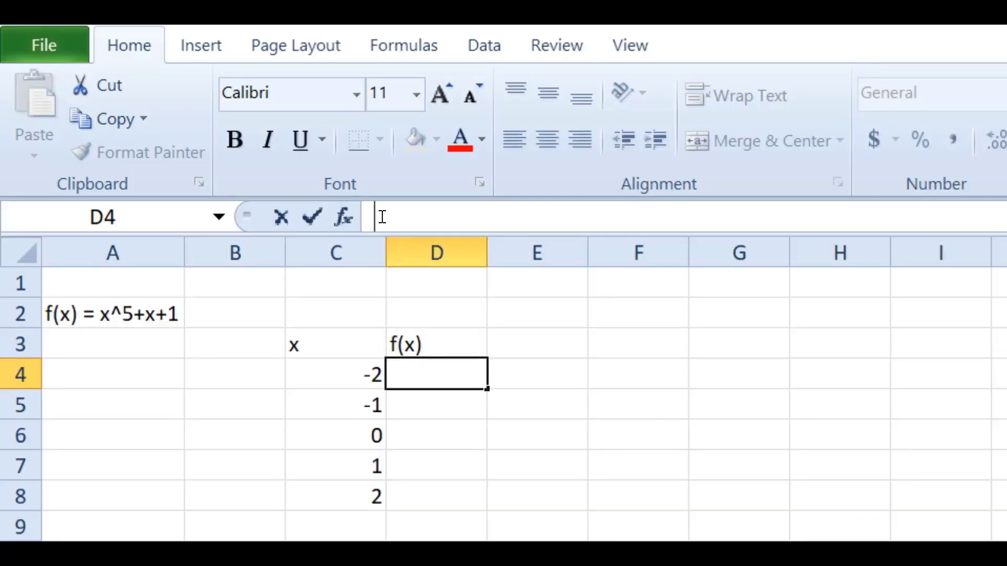
{"action": "type", "text": "="}
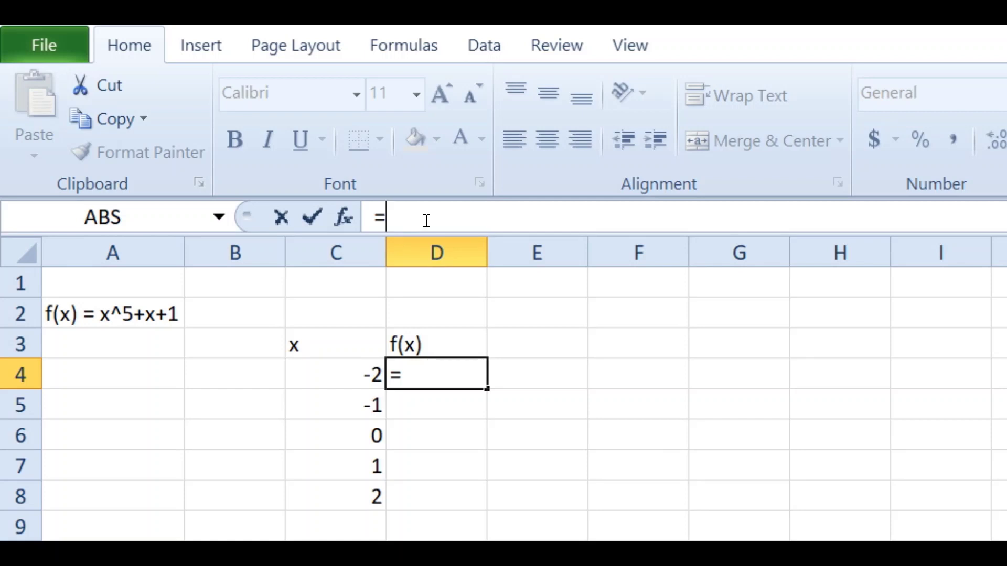
{"action": "type", "text": "("}
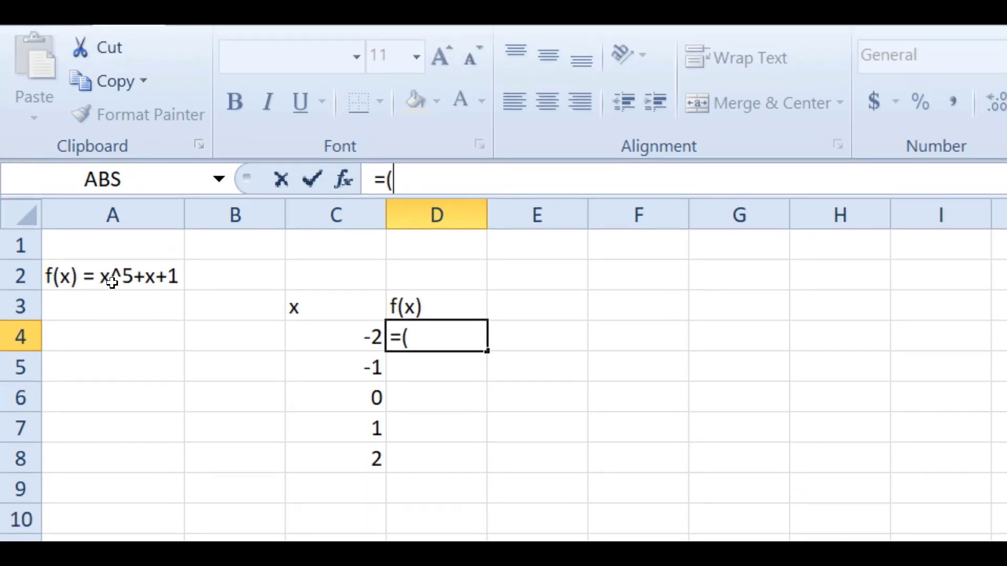
{"action": "left_click", "coordinate": [362, 288]}
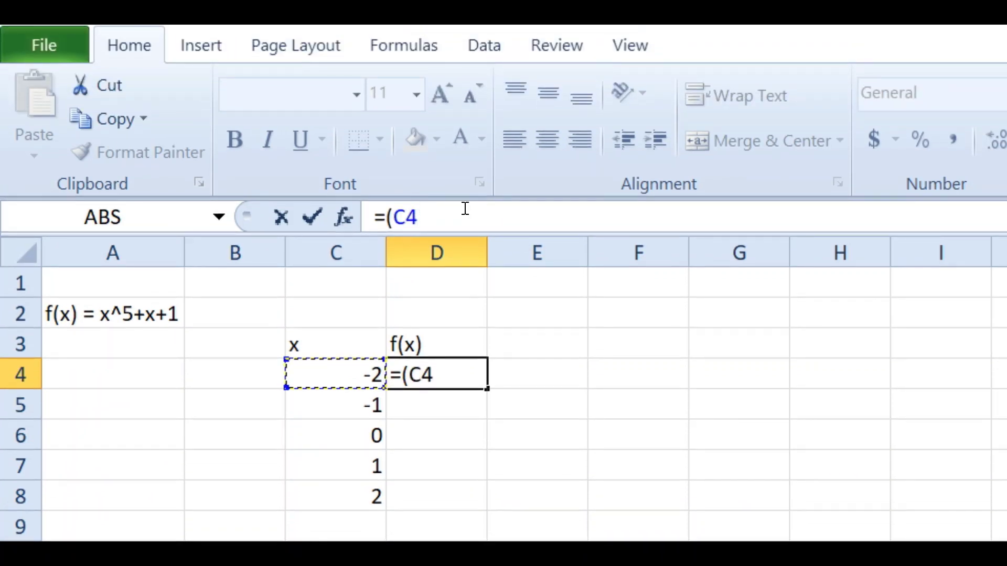
{"action": "type", "text": ")^"}
{"action": "type", "text": "5"}
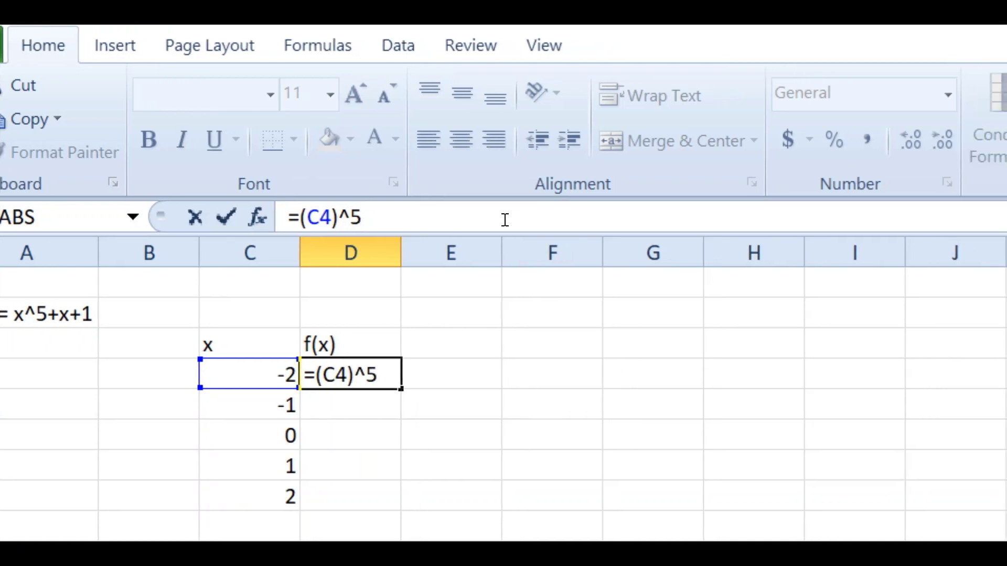
{"action": "type", "text": "+"}
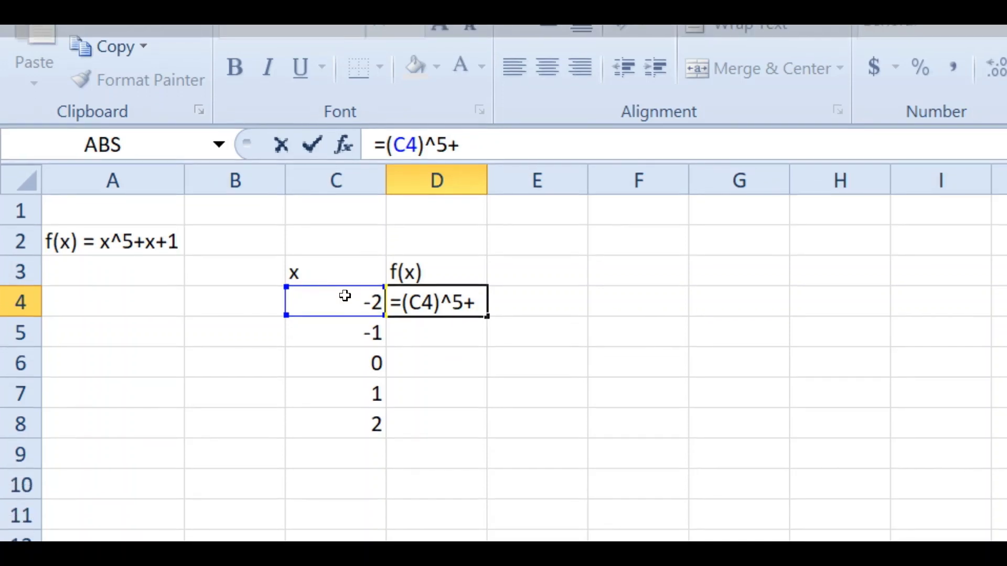
{"action": "left_click", "coordinate": [344, 297]}
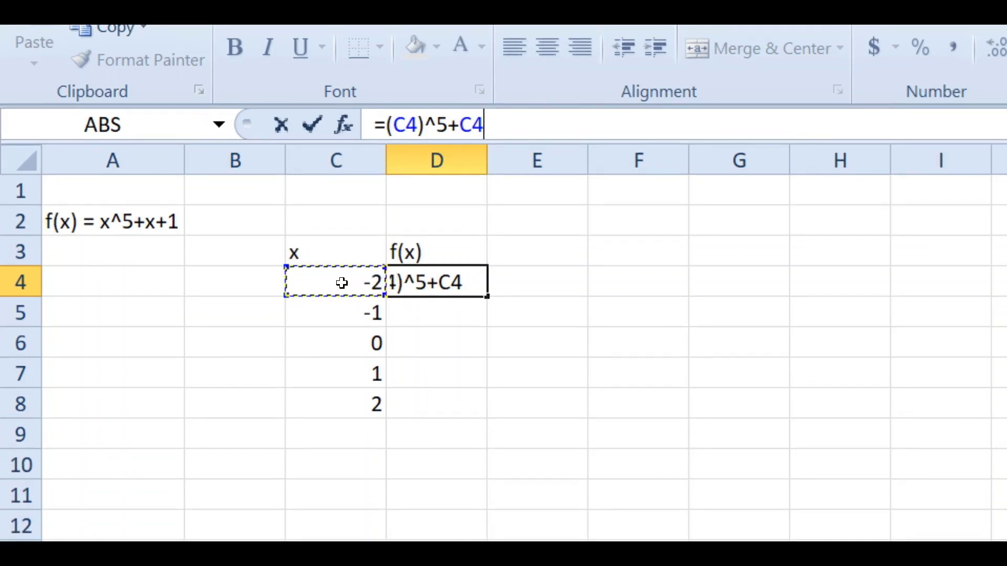
{"action": "type", "text": "+1"}
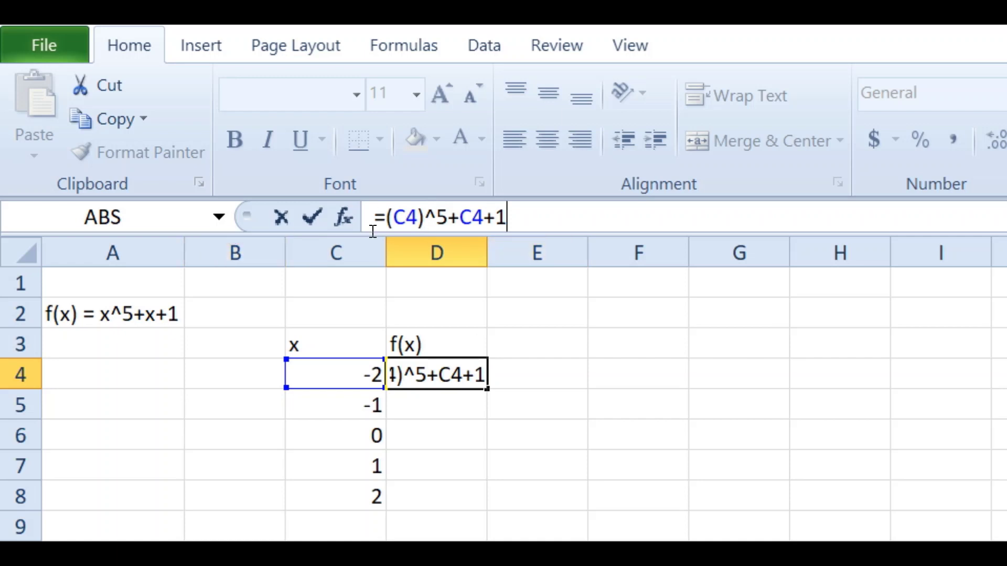
{"action": "key", "text": "Return"}
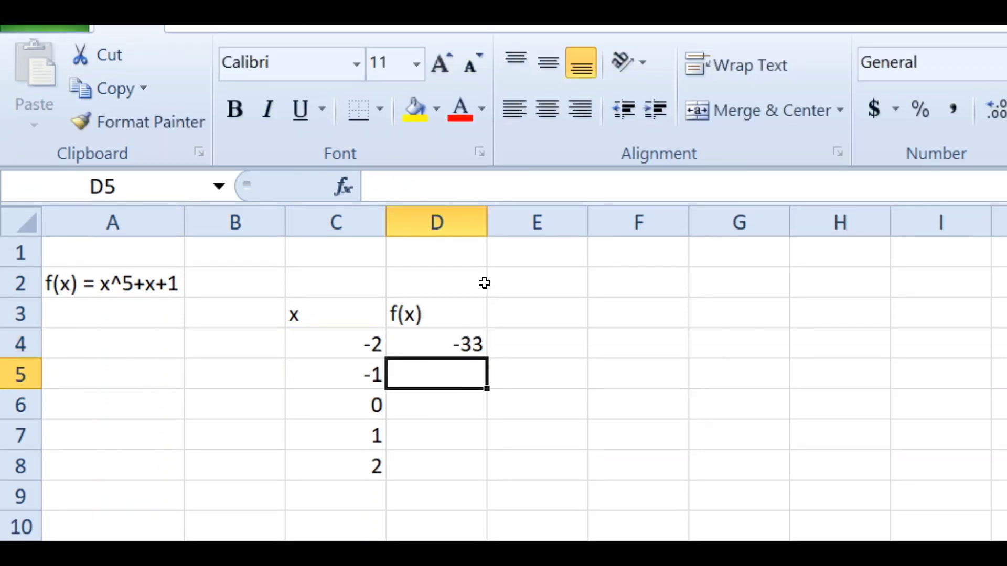
Fill the D4 formula down to D8 and check the copied formulas in the f(x) column.
{"action": "left_click", "coordinate": [459, 344]}
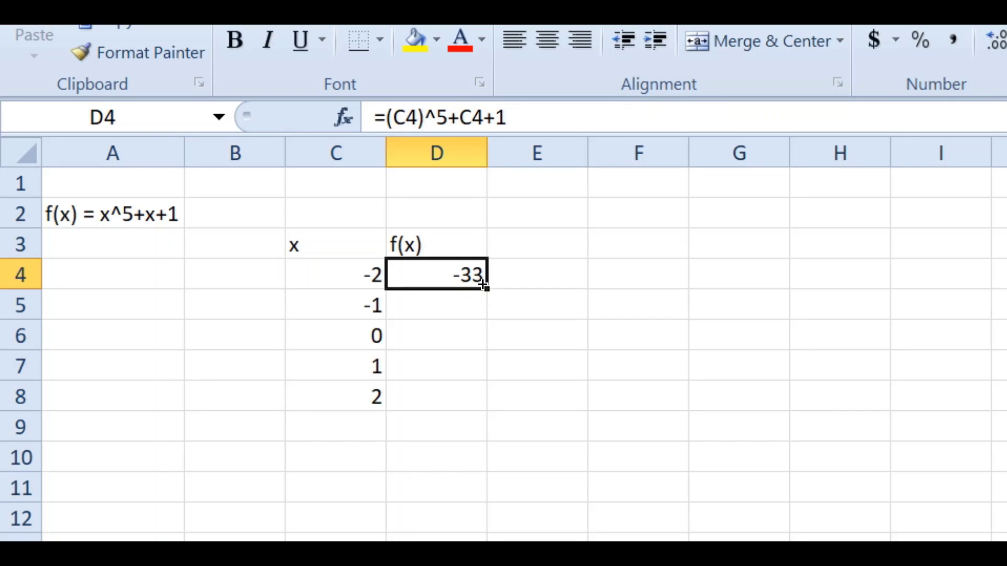
{"action": "left_click_drag", "start_coordinate": [483, 283], "coordinate": [479, 298]}
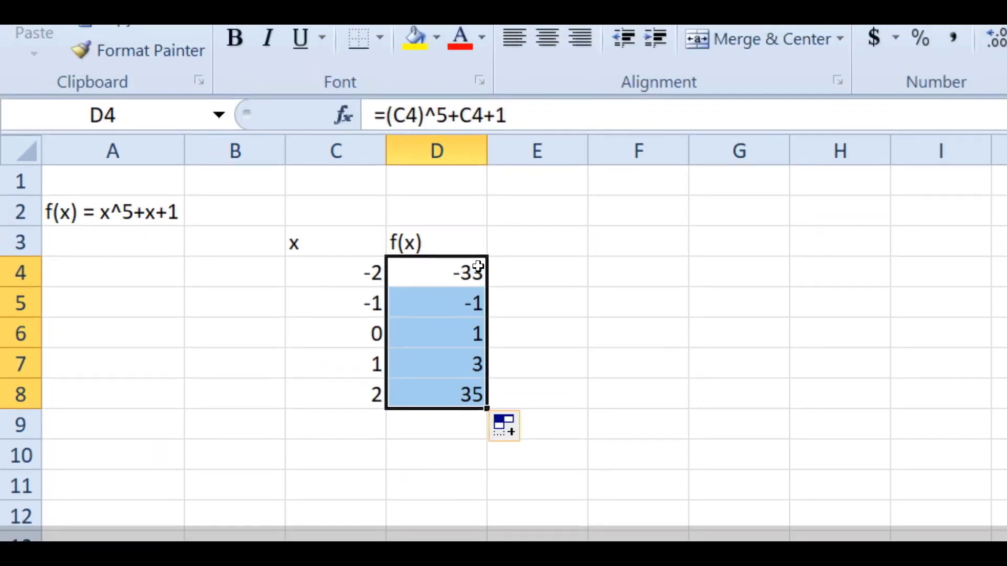
{"action": "left_click", "coordinate": [528, 267]}
{"action": "left_click", "coordinate": [444, 331]}
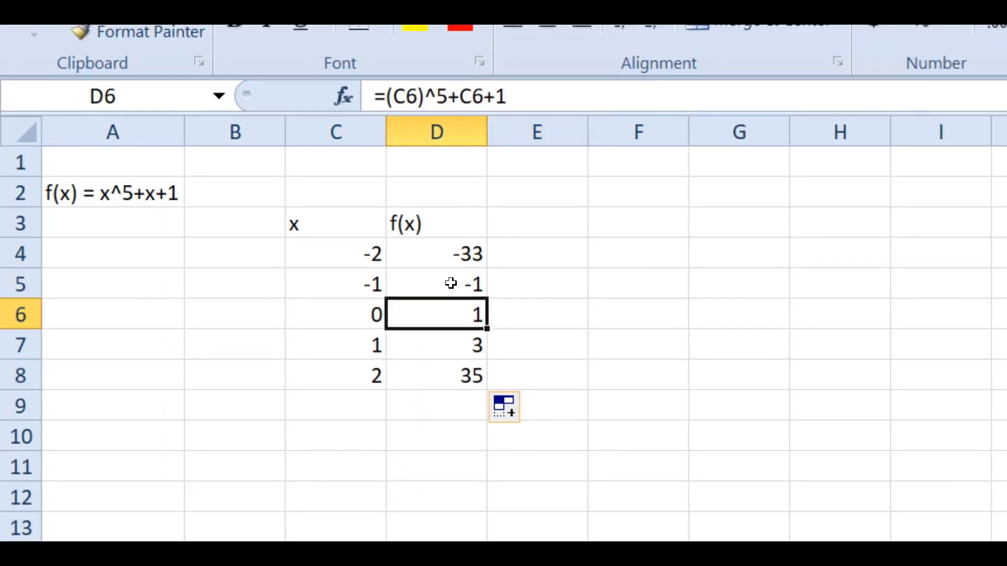
{"action": "left_click", "coordinate": [451, 283]}
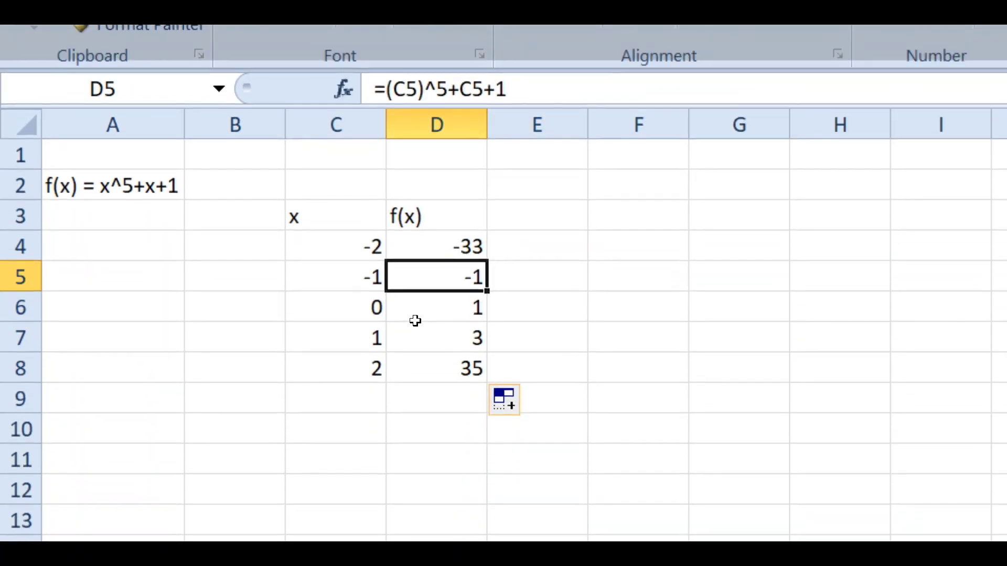
{"action": "left_click", "coordinate": [416, 313]}
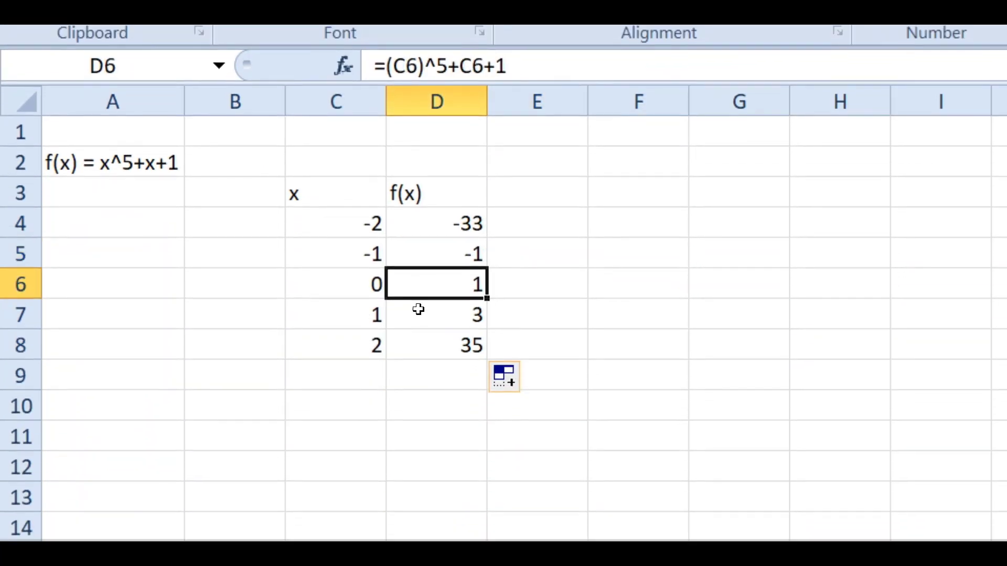
{"action": "left_click", "coordinate": [418, 338]}
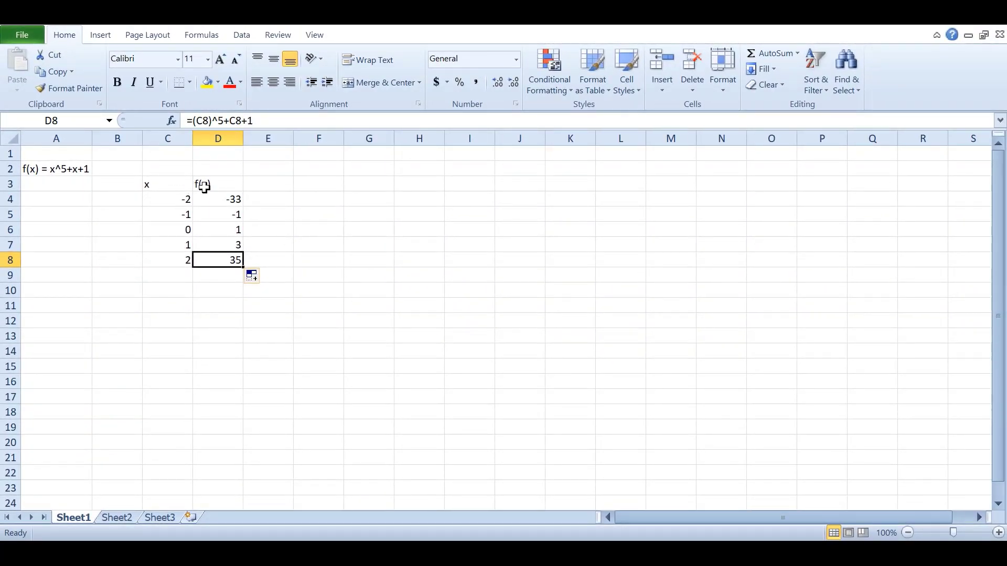
Insert a Scatter with Smooth Lines and Markers chart from C4:D8 and delete its legend.
{"action": "left_click", "coordinate": [188, 199]}
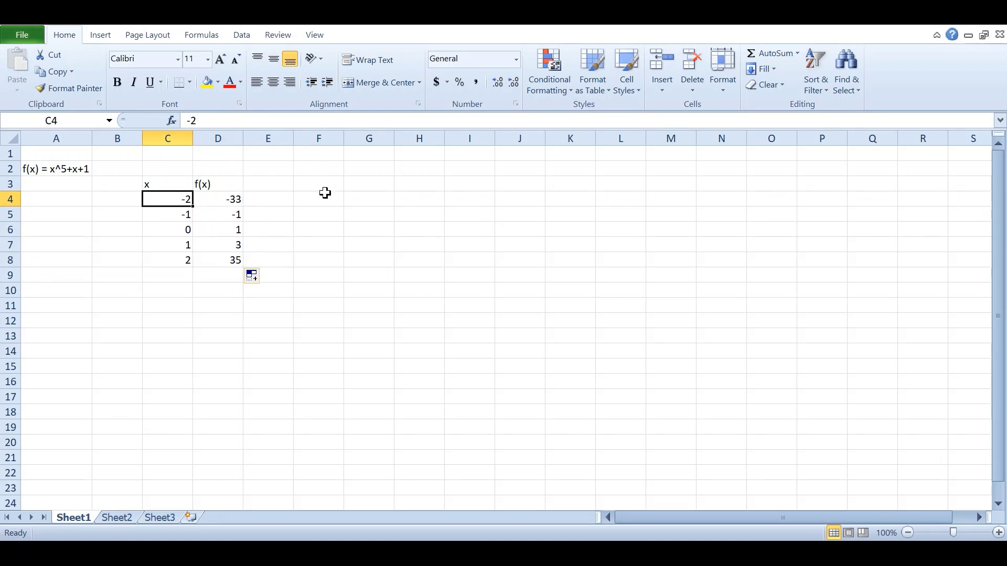
{"action": "left_click_drag", "start_coordinate": [192, 199], "coordinate": [230, 263]}
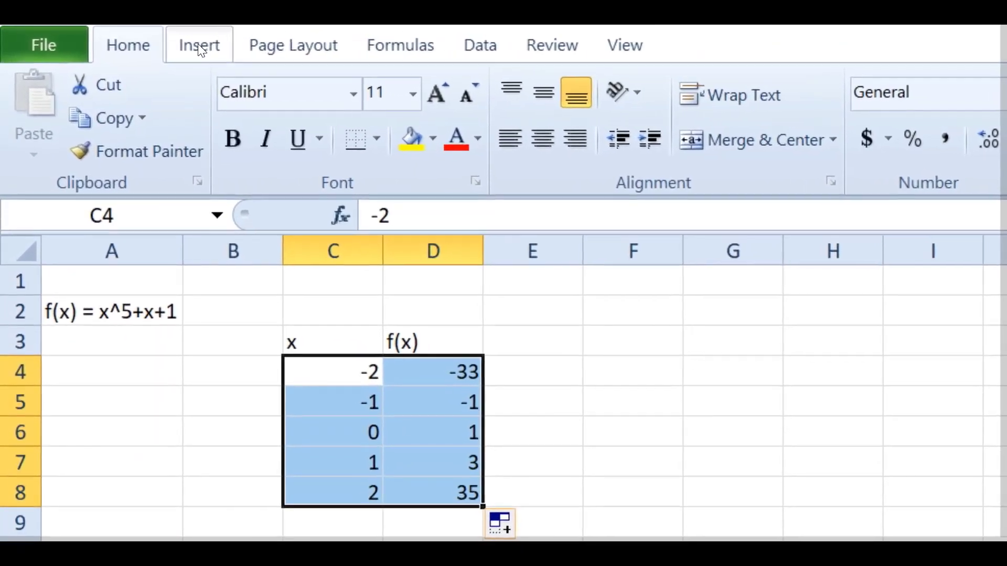
{"action": "left_click", "coordinate": [101, 36]}
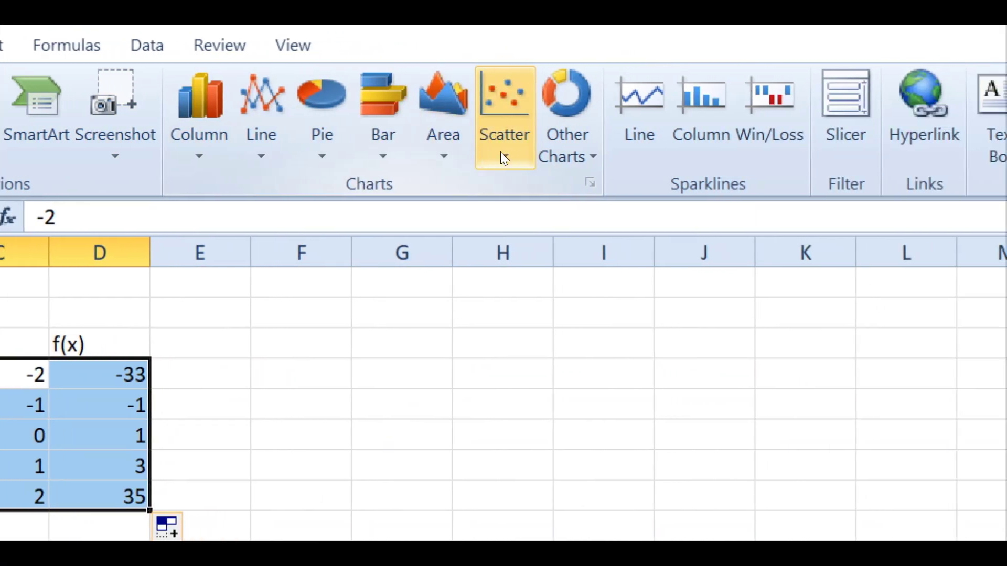
{"action": "left_click", "coordinate": [528, 152]}
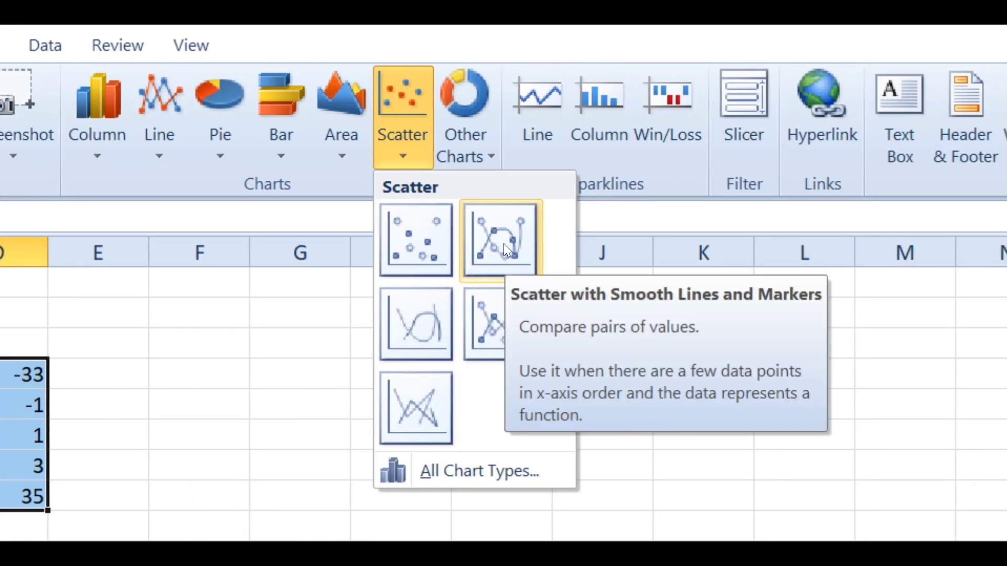
{"action": "left_click", "coordinate": [504, 247]}
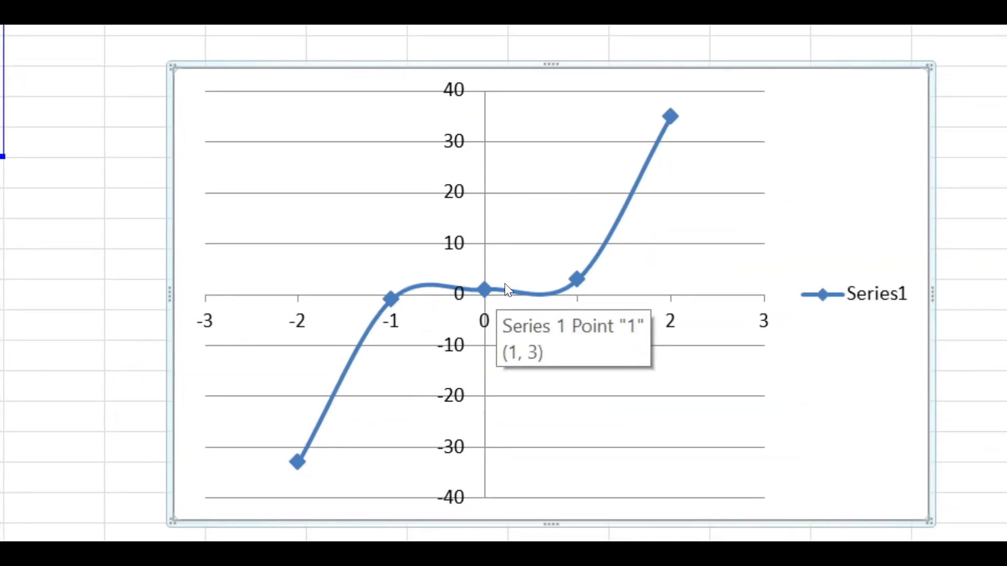
{"action": "left_click", "coordinate": [829, 294]}
{"action": "key", "text": "Delete"}
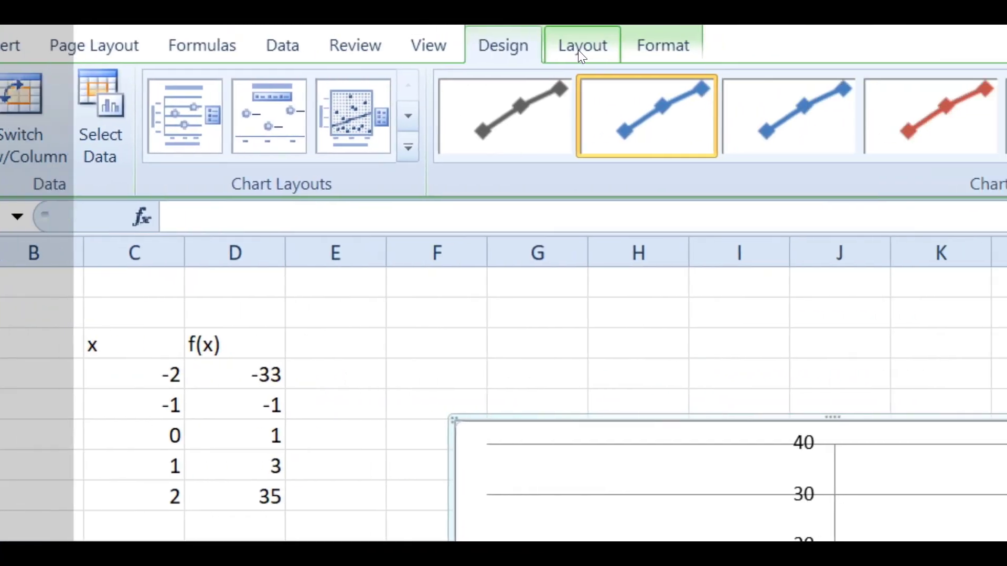
Add a primary horizontal axis title below the chart's axis and change its text to x.
{"action": "left_click", "coordinate": [581, 49]}
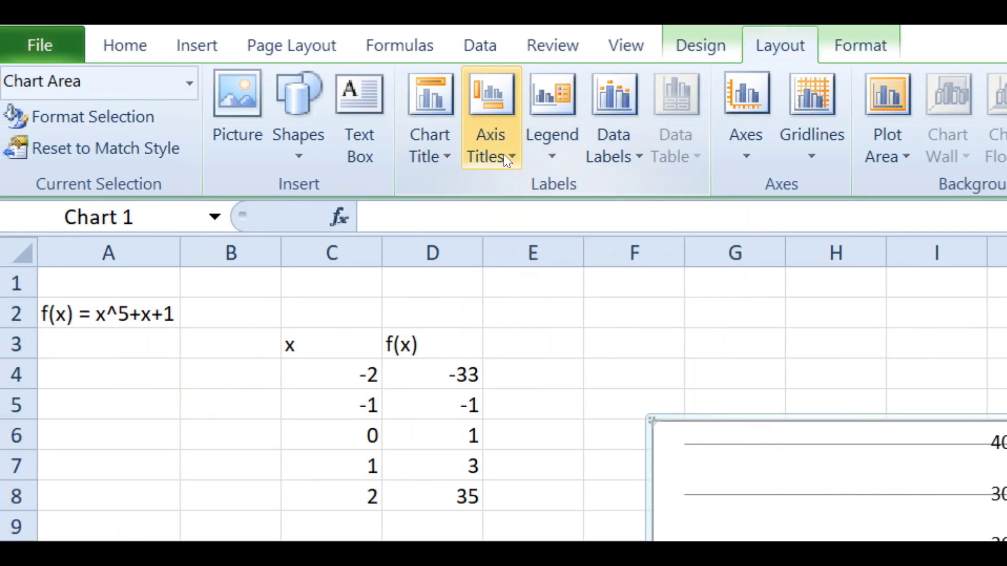
{"action": "left_click", "coordinate": [503, 155]}
{"action": "mouse_move", "coordinate": [529, 192]}
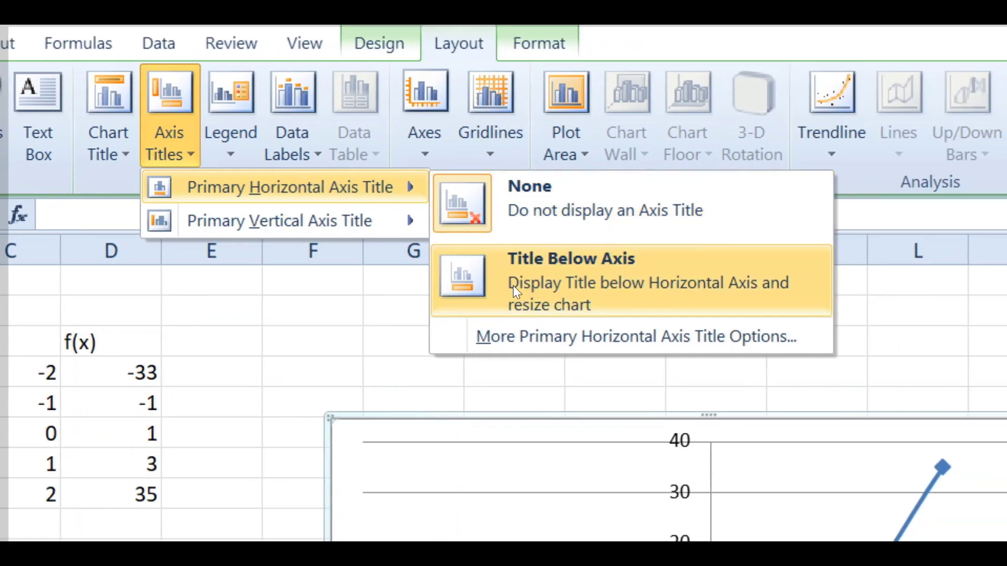
{"action": "left_click", "coordinate": [558, 270]}
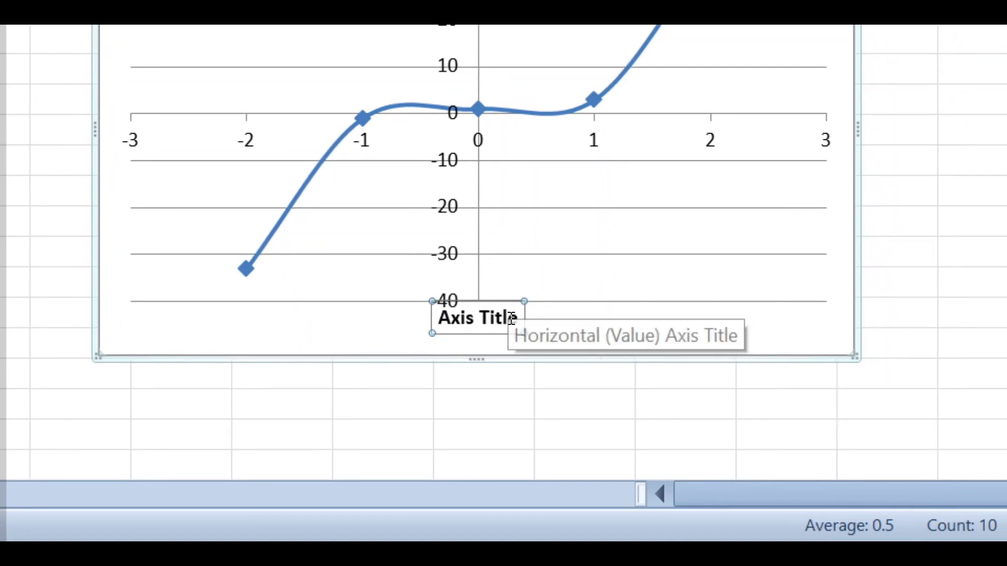
{"action": "left_click", "coordinate": [511, 317]}
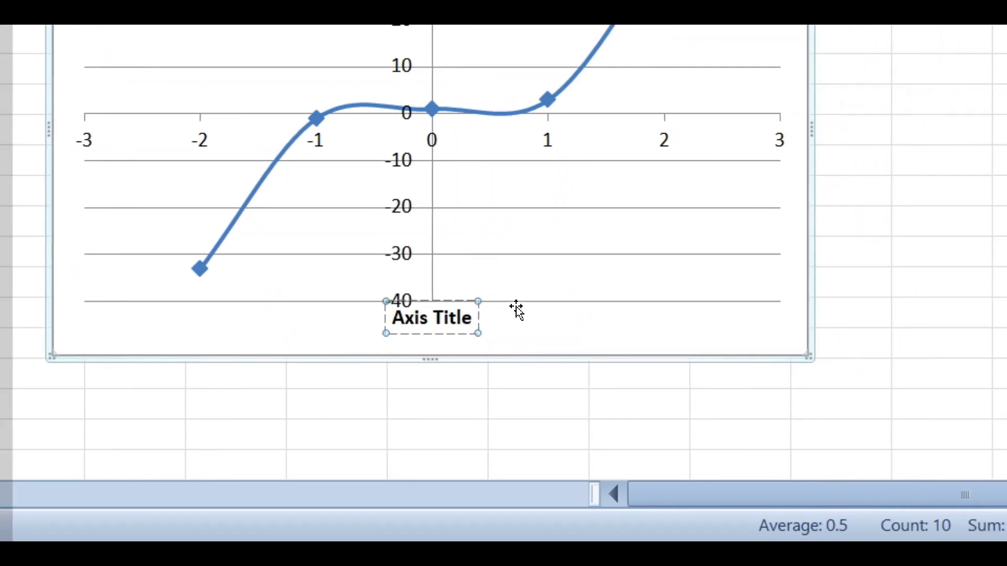
{"action": "key", "text": "BackSpace"}
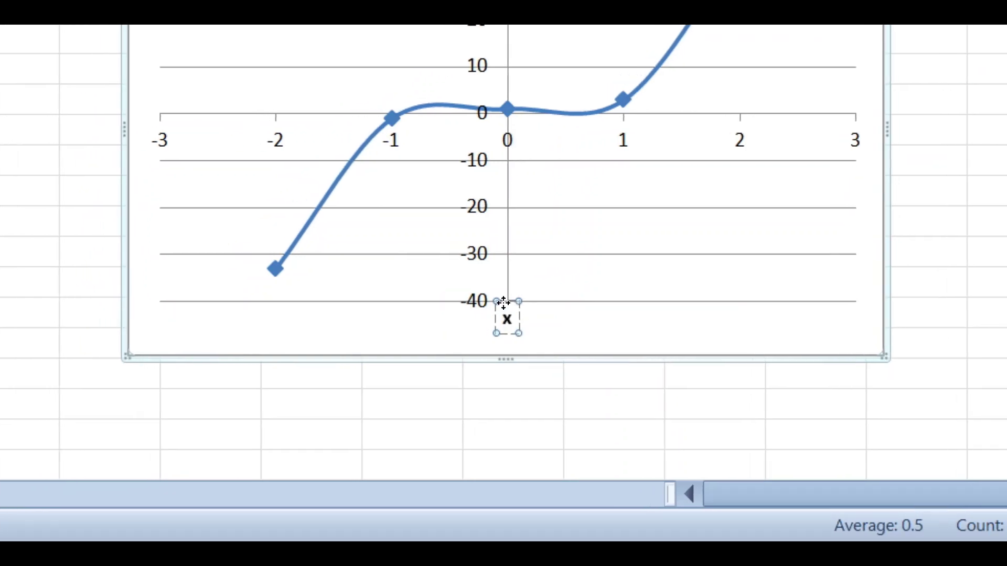
Move the x title to the positive end of the horizontal axis and narrow the plot area to make room for it.
{"action": "mouse_move", "coordinate": [503, 304]}
{"action": "left_mouse_down"}
{"action": "mouse_move", "coordinate": [632, 196]}
{"action": "mouse_move", "coordinate": [558, 279]}
{"action": "mouse_move", "coordinate": [505, 286]}
{"action": "left_mouse_up"}
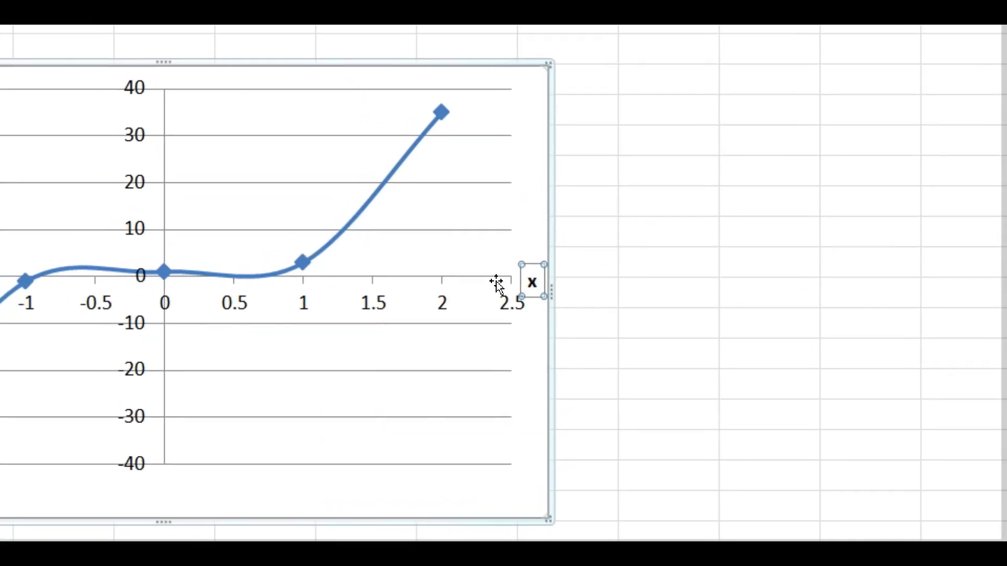
{"action": "left_click", "coordinate": [496, 283]}
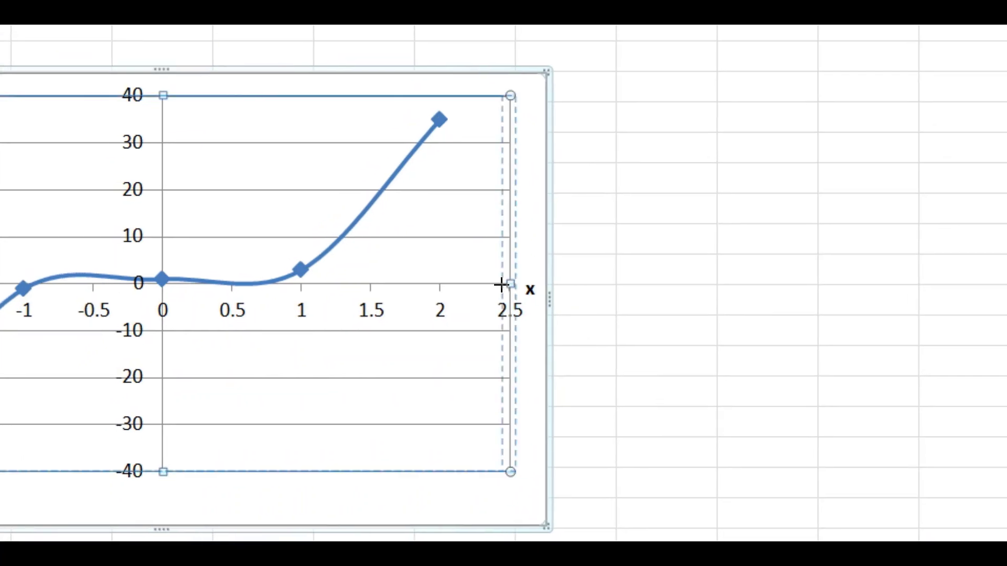
{"action": "left_click_drag", "start_coordinate": [501, 284], "coordinate": [496, 283]}
{"action": "left_click", "coordinate": [516, 286]}
{"action": "key", "text": "Escape"}
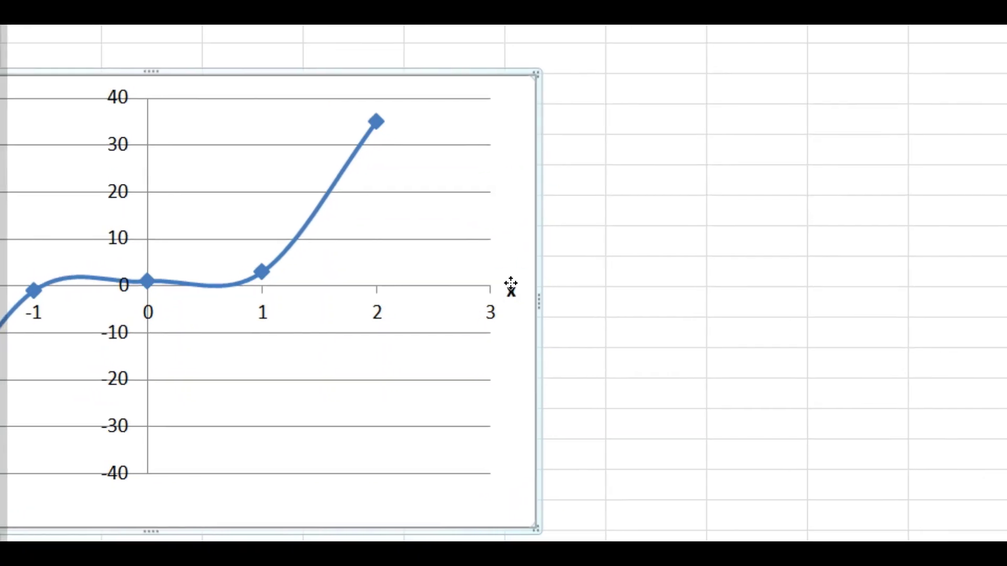
Increase the font size of the x axis title by three increments.
{"action": "left_click", "coordinate": [537, 287]}
{"action": "left_click_drag", "start_coordinate": [531, 287], "coordinate": [553, 290]}
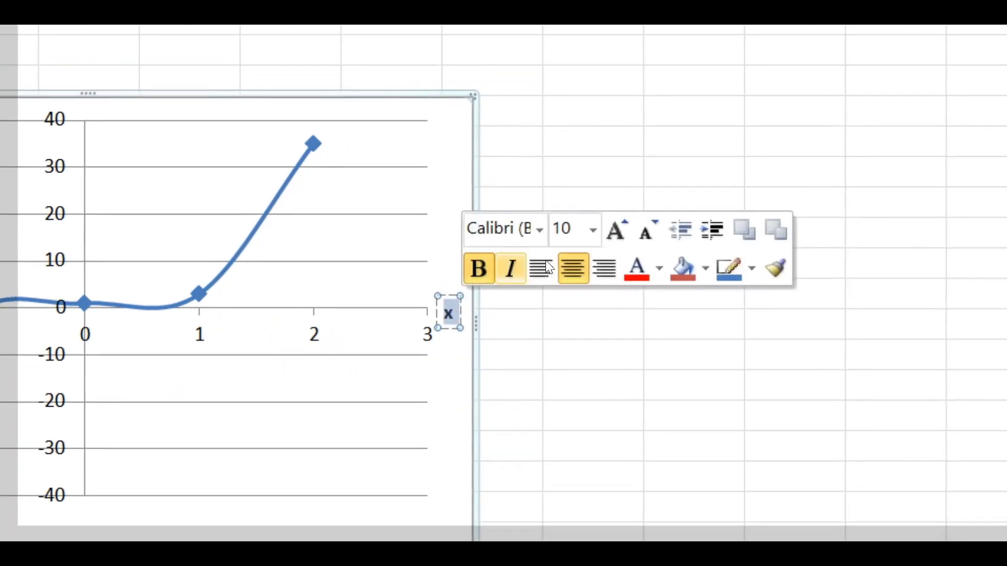
{"action": "left_click", "coordinate": [661, 204]}
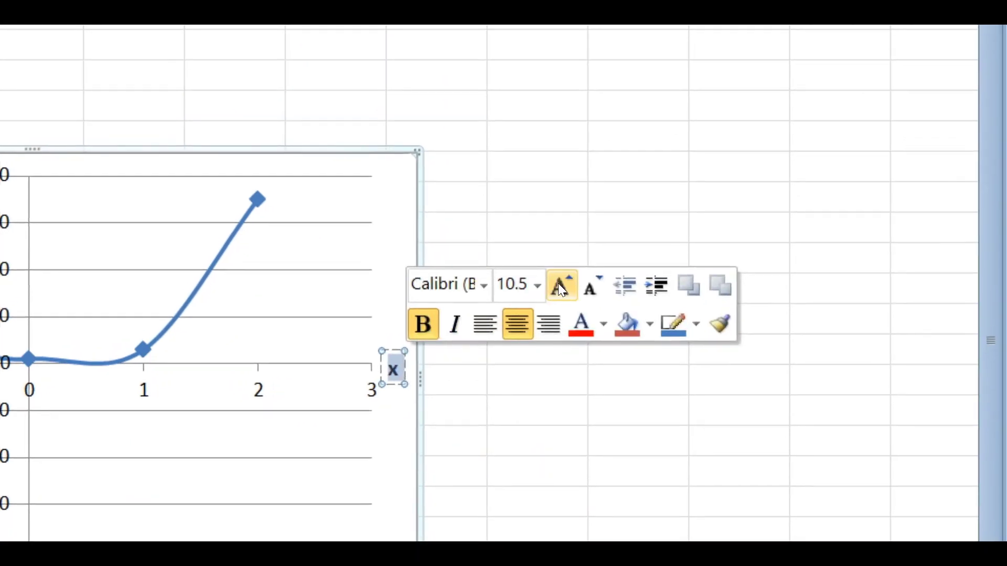
{"action": "left_click", "coordinate": [561, 287]}
{"action": "left_click", "coordinate": [561, 287]}
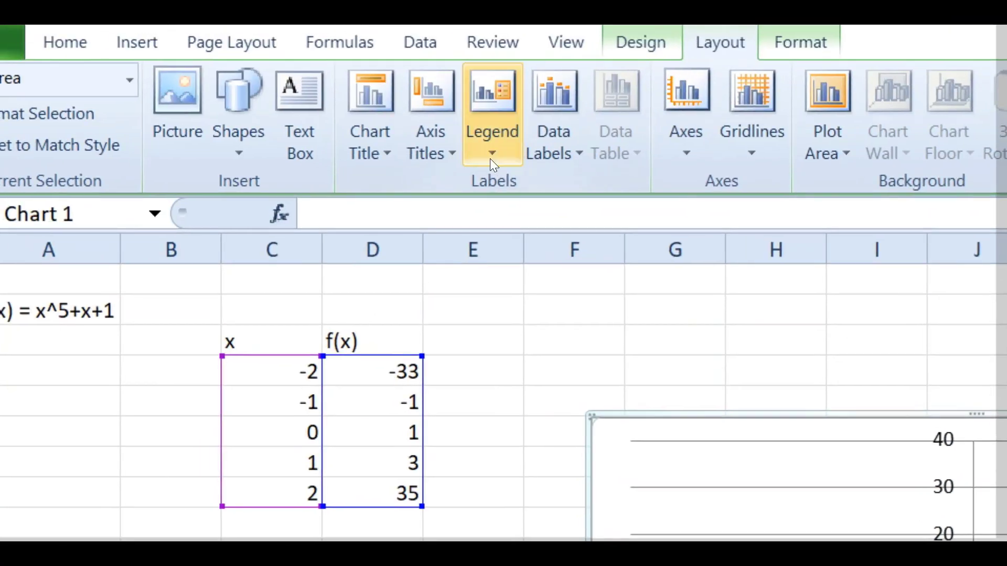
Add a primary vertical axis title in Horizontal Title style and change its text to f(x).
{"action": "left_click", "coordinate": [431, 137]}
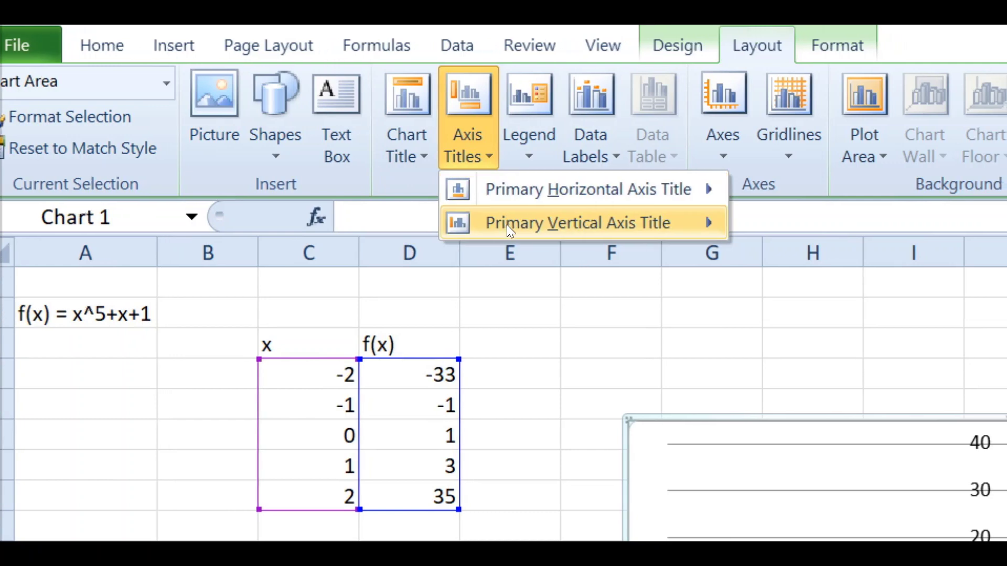
{"action": "mouse_move", "coordinate": [577, 223]}
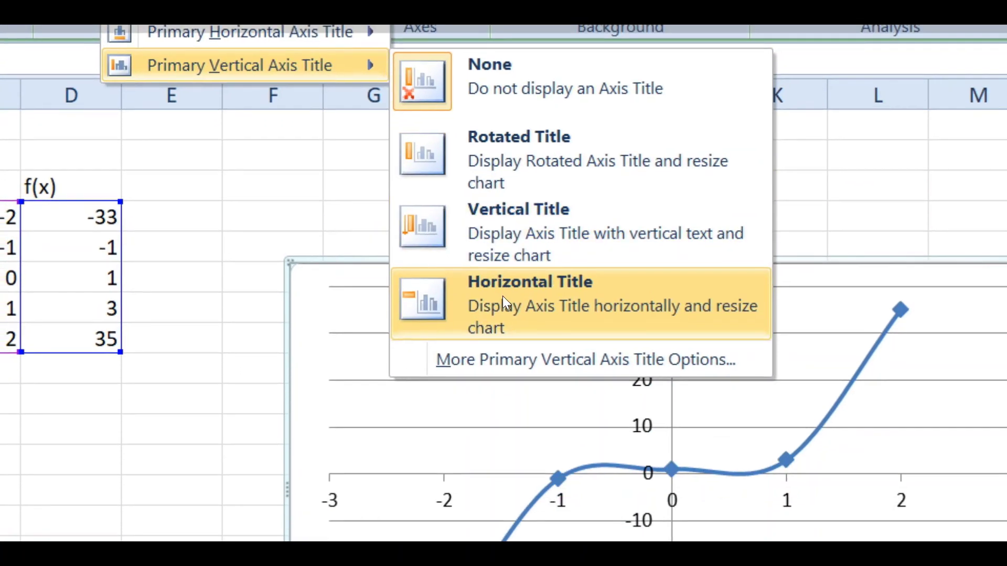
{"action": "left_click", "coordinate": [503, 283]}
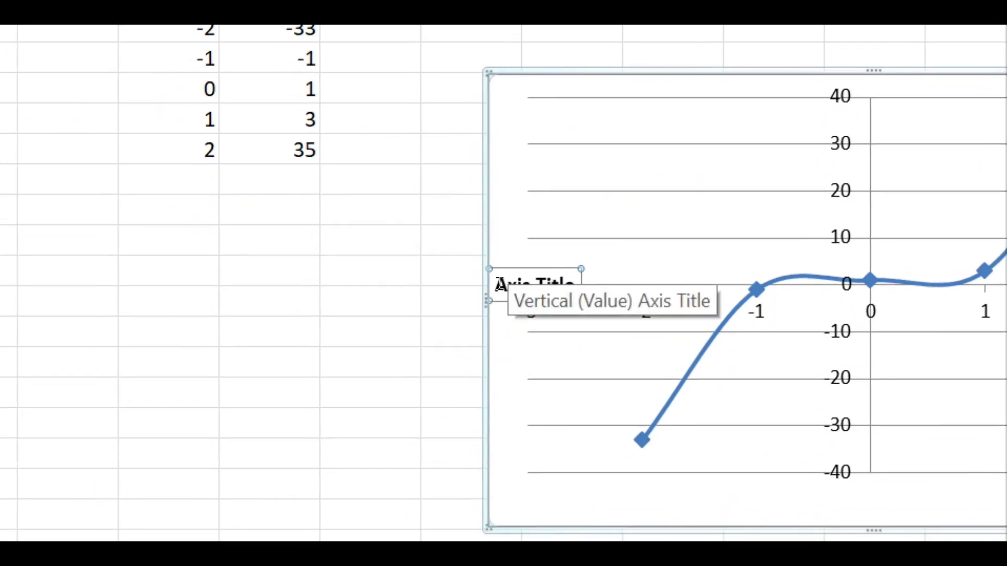
{"action": "double_click", "coordinate": [501, 292]}
{"action": "triple_click", "coordinate": [518, 283]}
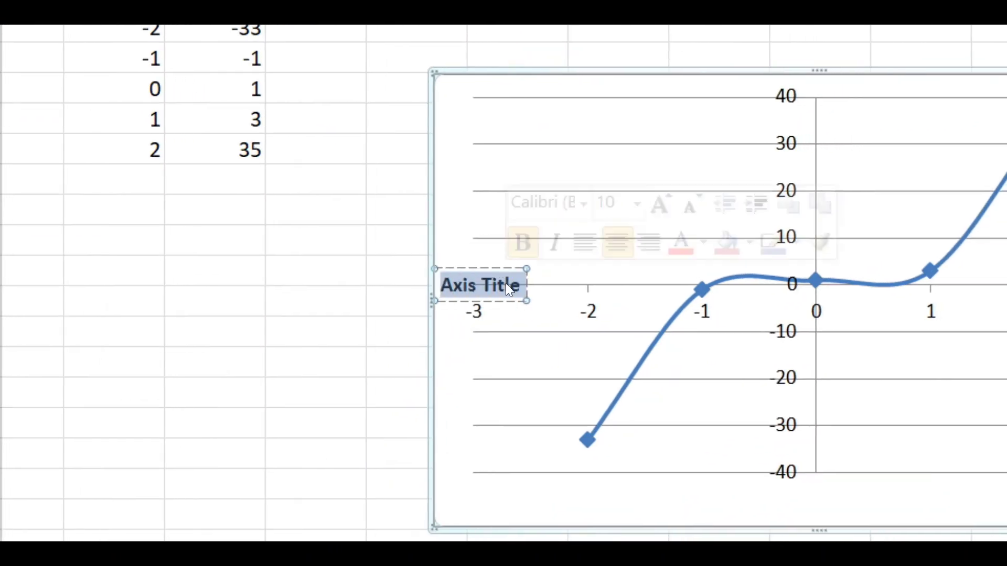
{"action": "key", "text": "Delete"}
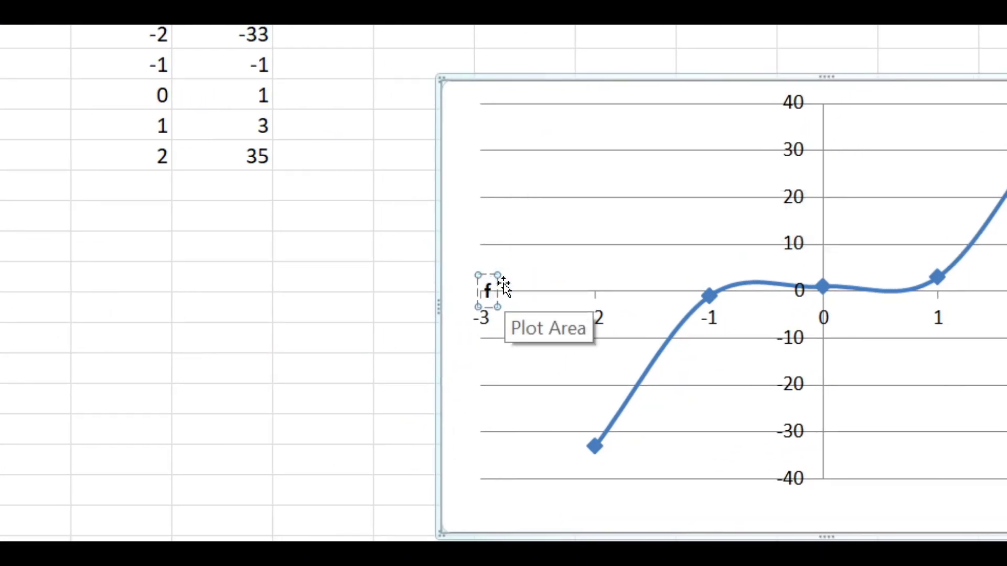
{"action": "type", "text": "f(x"}
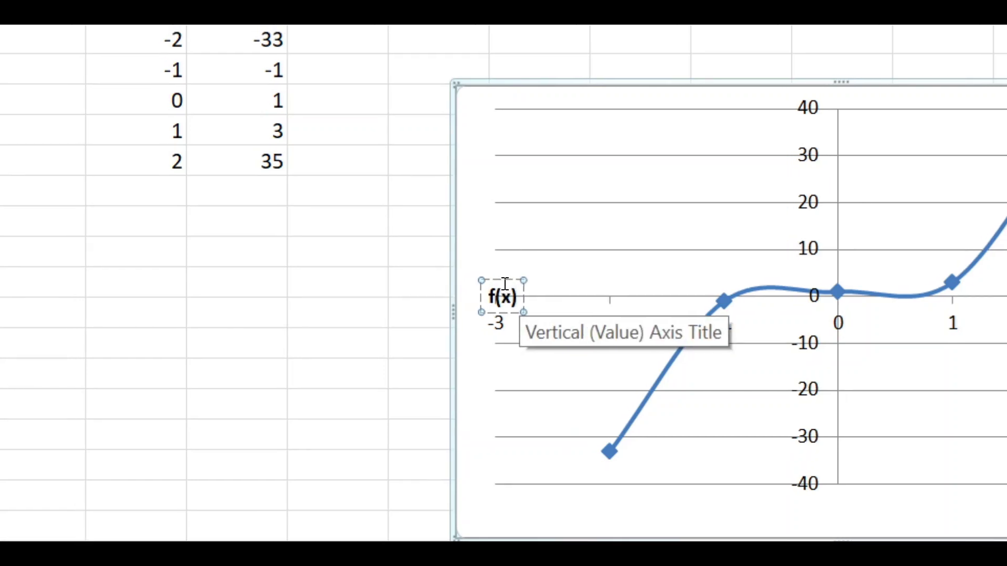
Move the f(x) title above the vertical axis and shrink the plot area's height so the title clears the 40 label.
{"action": "left_click_drag", "start_coordinate": [505, 286], "coordinate": [519, 265]}
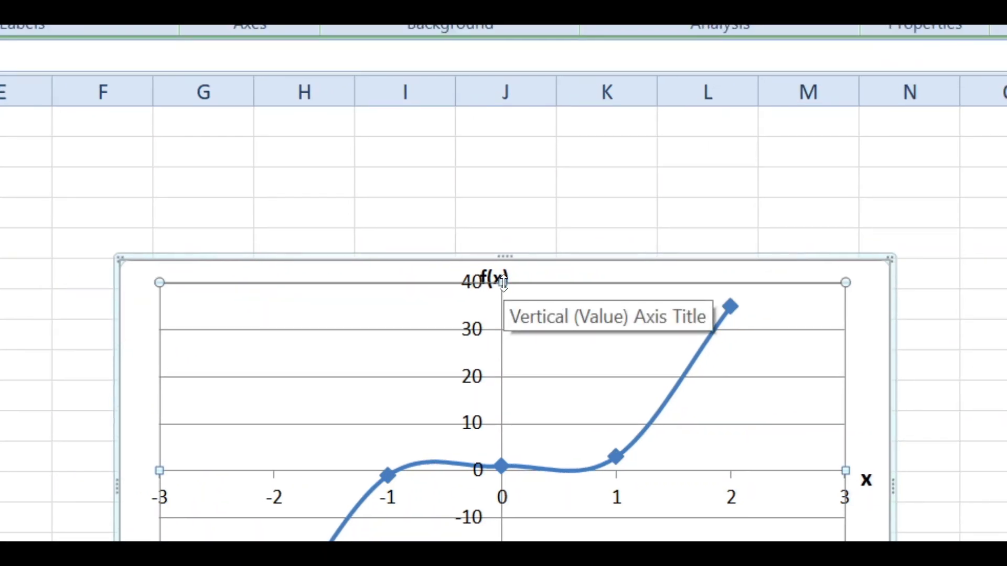
{"action": "mouse_move", "coordinate": [504, 283]}
{"action": "left_mouse_down"}
{"action": "mouse_move", "coordinate": [501, 305]}
{"action": "mouse_move", "coordinate": [503, 284]}
{"action": "left_mouse_up"}
{"action": "left_click", "coordinate": [501, 211]}
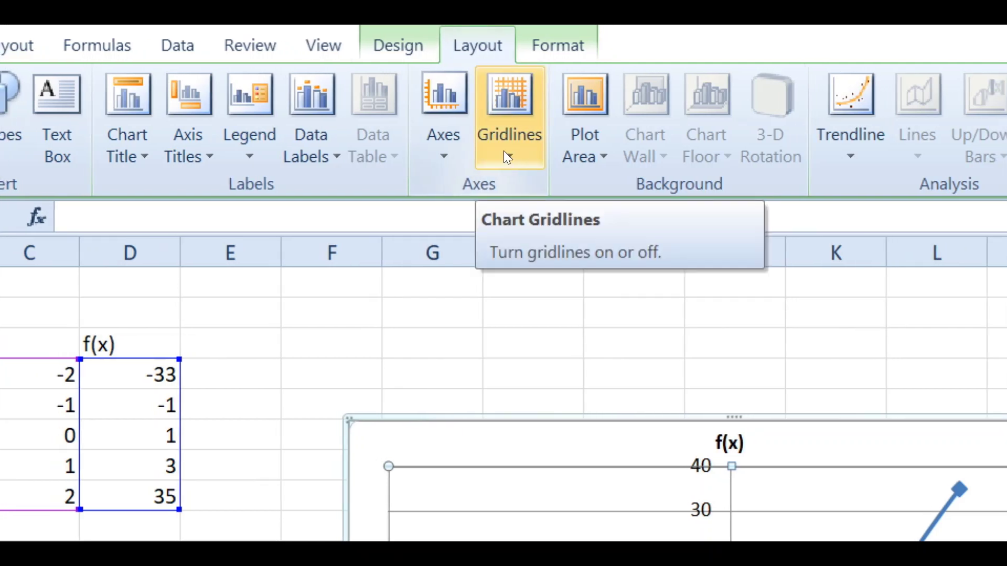
Remove the chart's primary horizontal gridlines and add a linear trendline to the series.
{"action": "left_click", "coordinate": [507, 156]}
{"action": "mouse_move", "coordinate": [551, 191]}
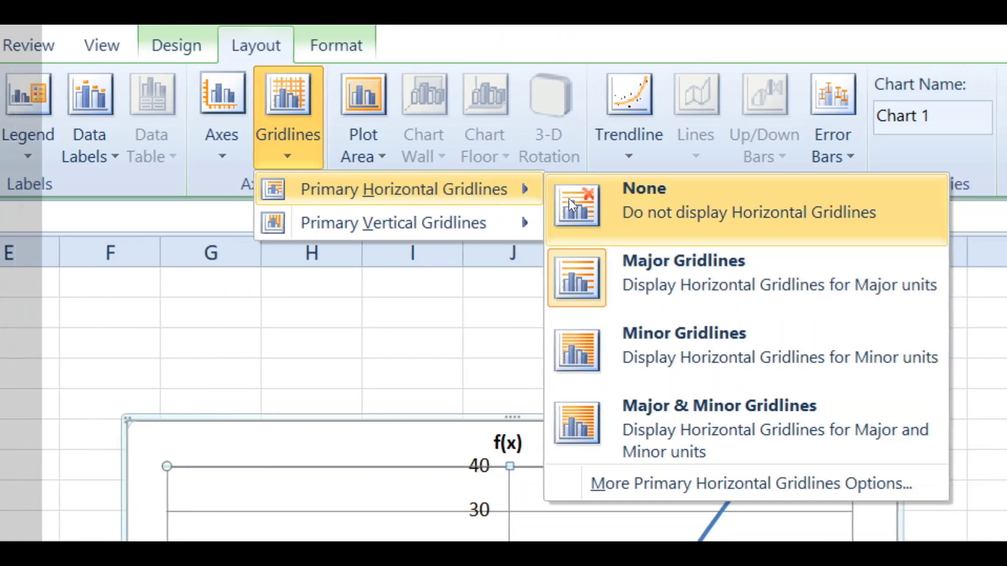
{"action": "left_click", "coordinate": [505, 209]}
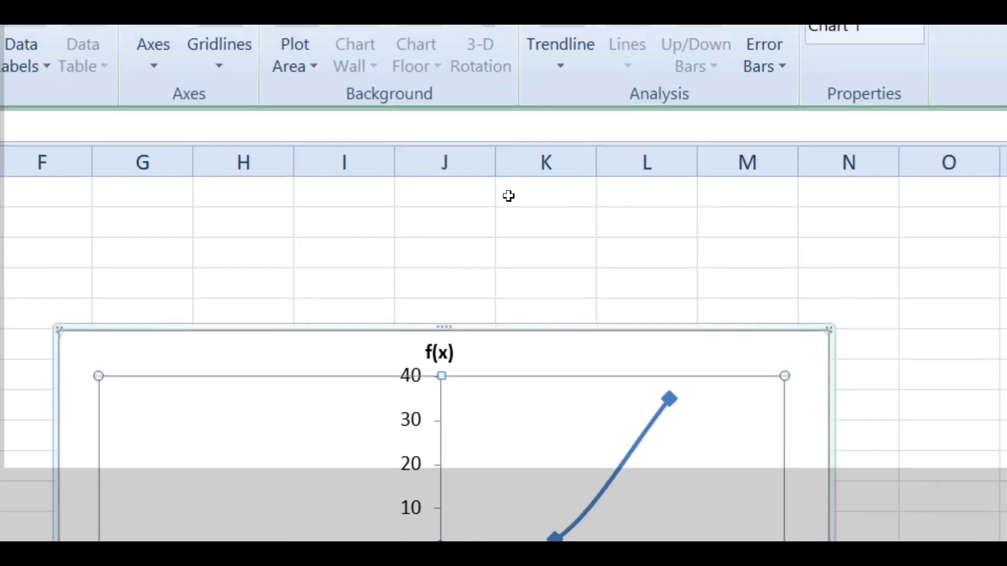
{"action": "left_click", "coordinate": [559, 73]}
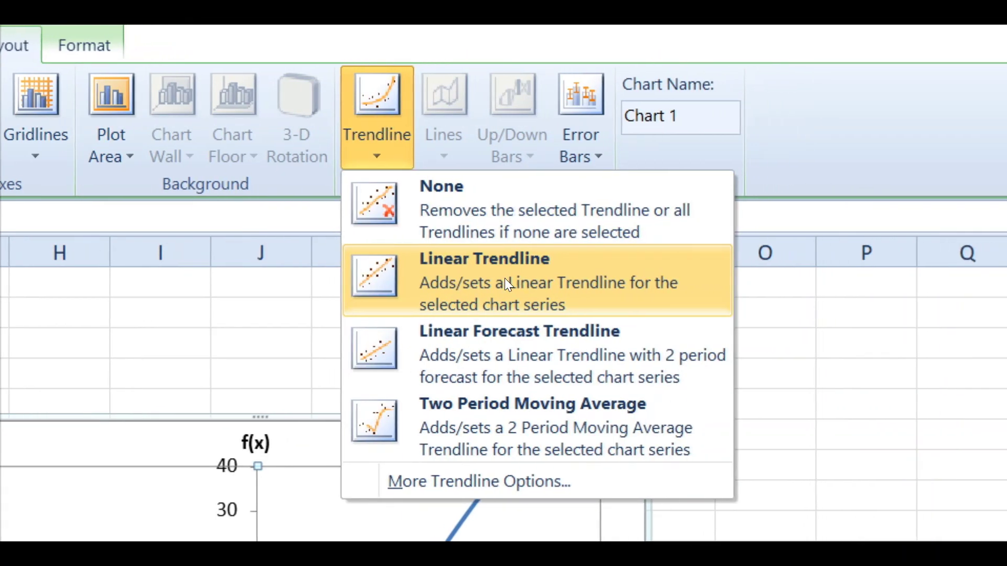
{"action": "left_click", "coordinate": [504, 283]}
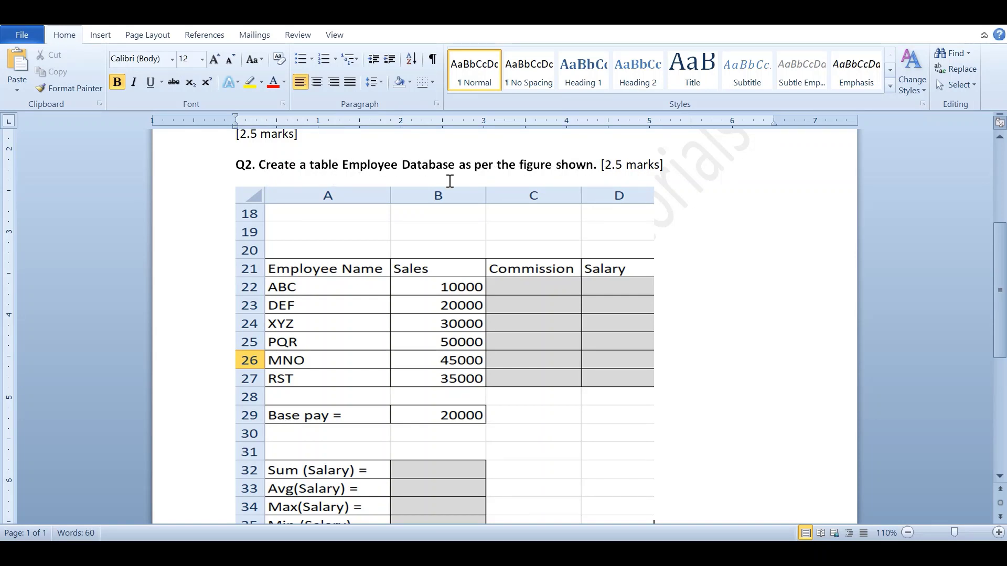
Review Q2 in the Word document, covering the Employee Database table and the definitions of Salary and Commission.
{"action": "scroll", "coordinate": [439, 231], "scroll_direction": "down", "scroll_amount": 3}
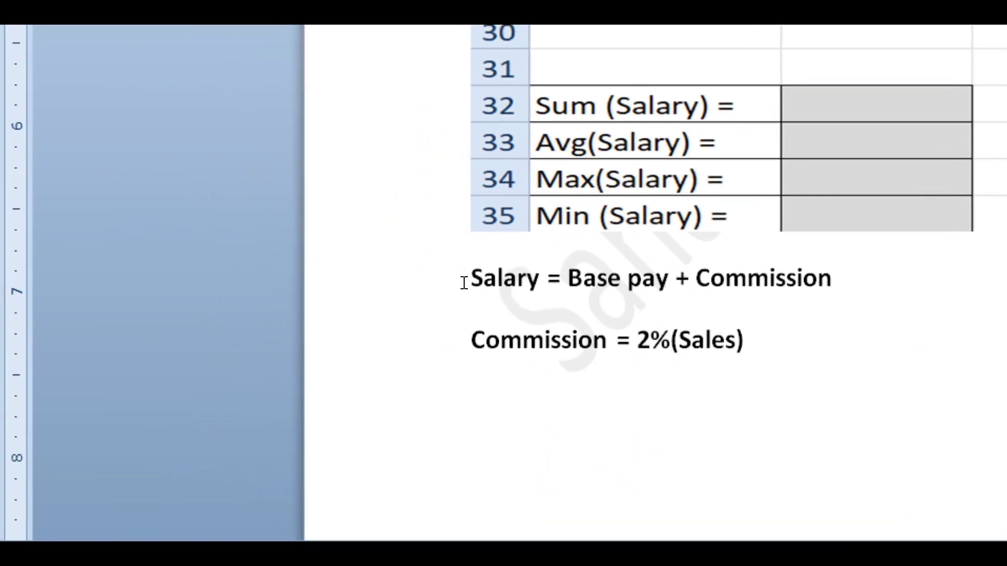
{"action": "left_click_drag", "start_coordinate": [310, 345], "coordinate": [376, 346]}
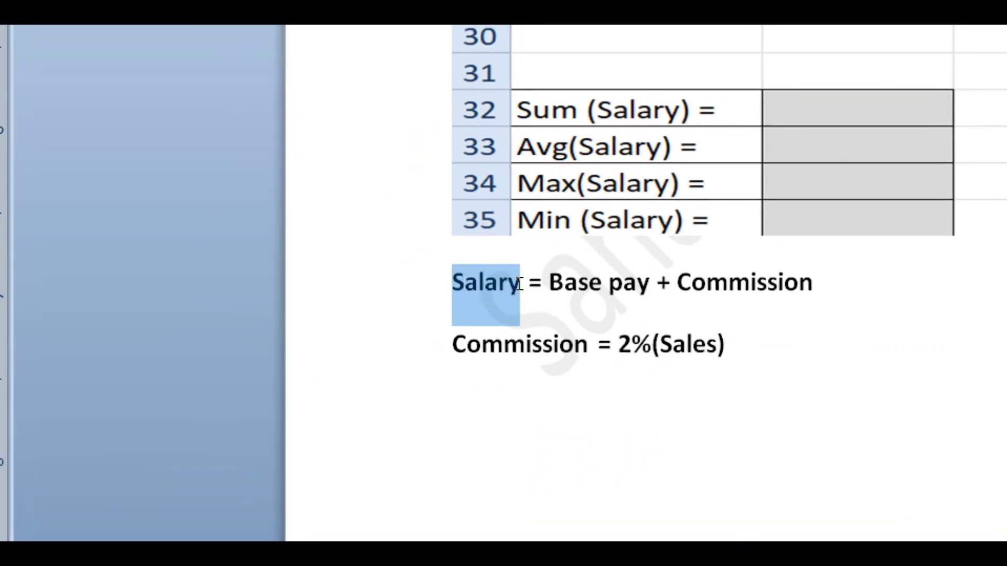
{"action": "left_click_drag", "start_coordinate": [520, 284], "coordinate": [818, 285]}
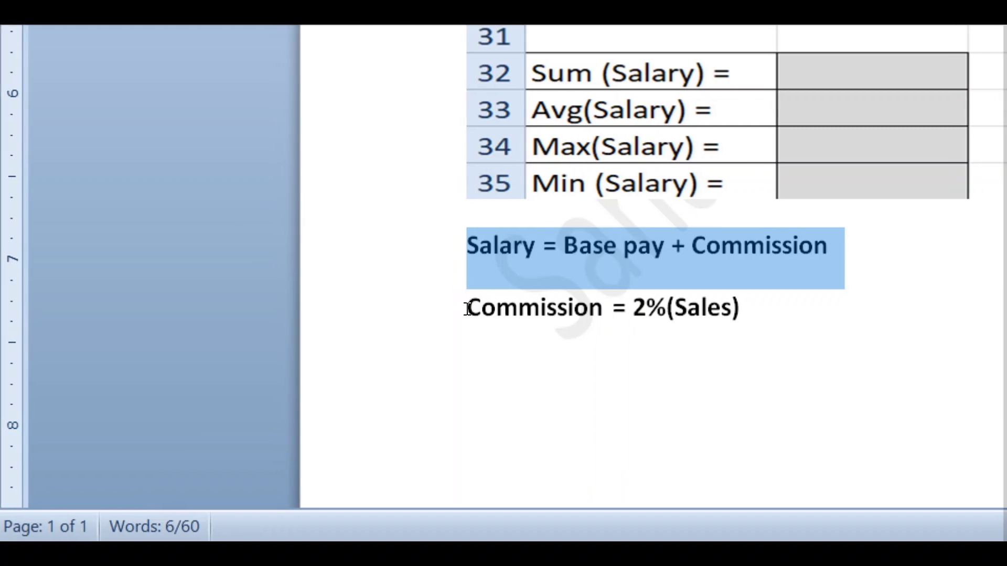
{"action": "left_click_drag", "start_coordinate": [367, 318], "coordinate": [600, 325]}
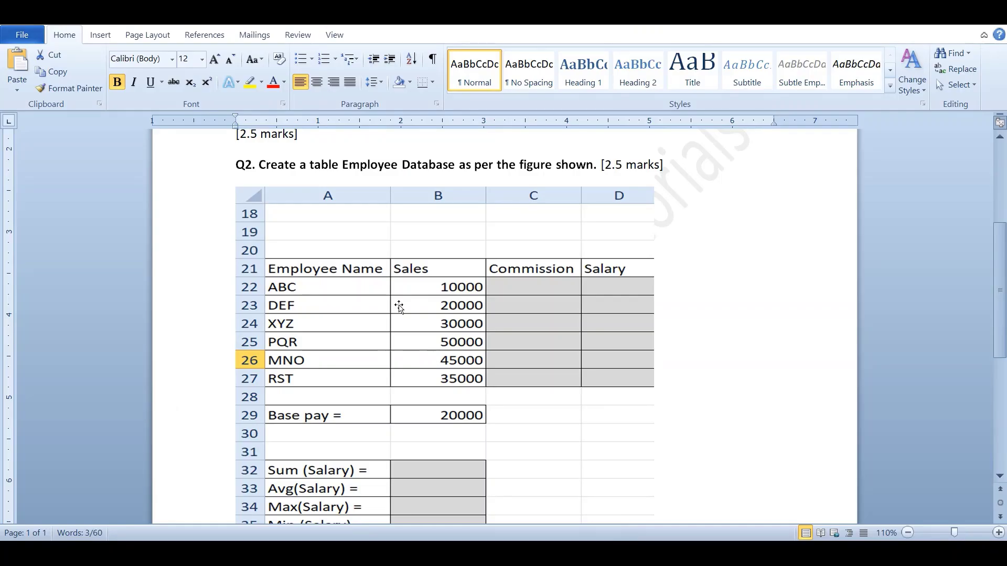
{"action": "scroll", "coordinate": [416, 287], "scroll_direction": "down", "scroll_amount": 3}
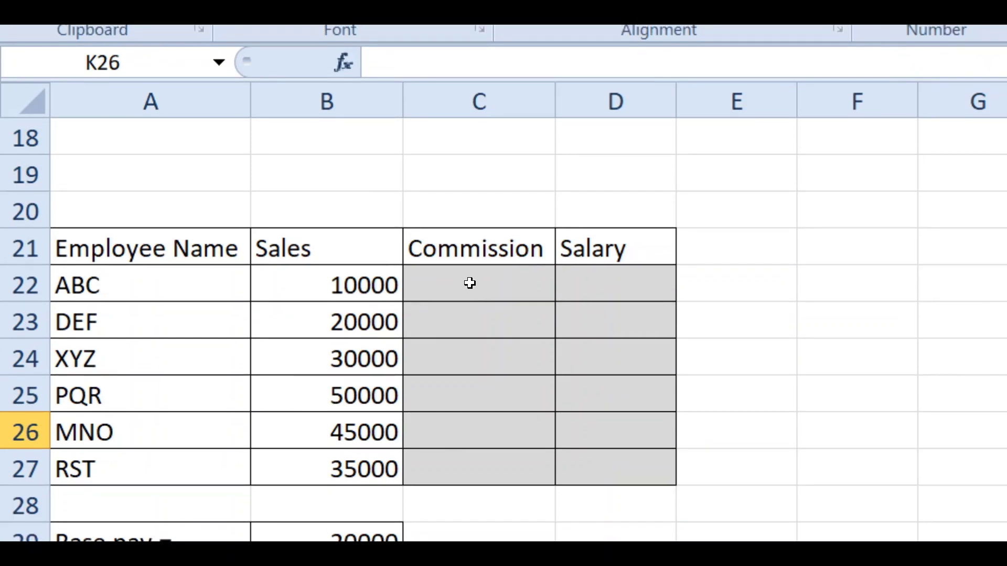
Calculate ABC's commission in C22 with =0.02*B22 and fill the formula down through C27.
{"action": "left_click", "coordinate": [469, 283]}
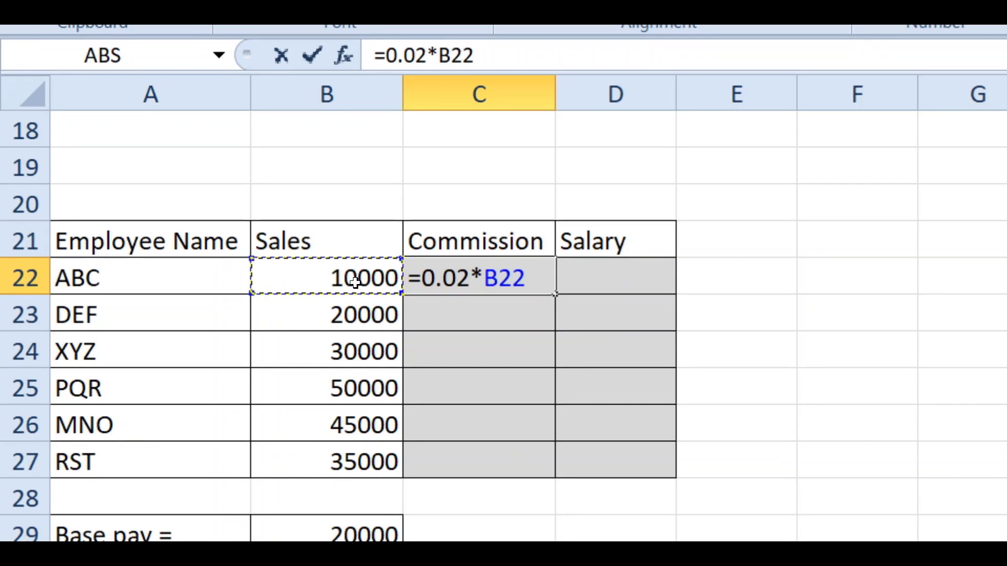
{"action": "key", "text": "Return"}
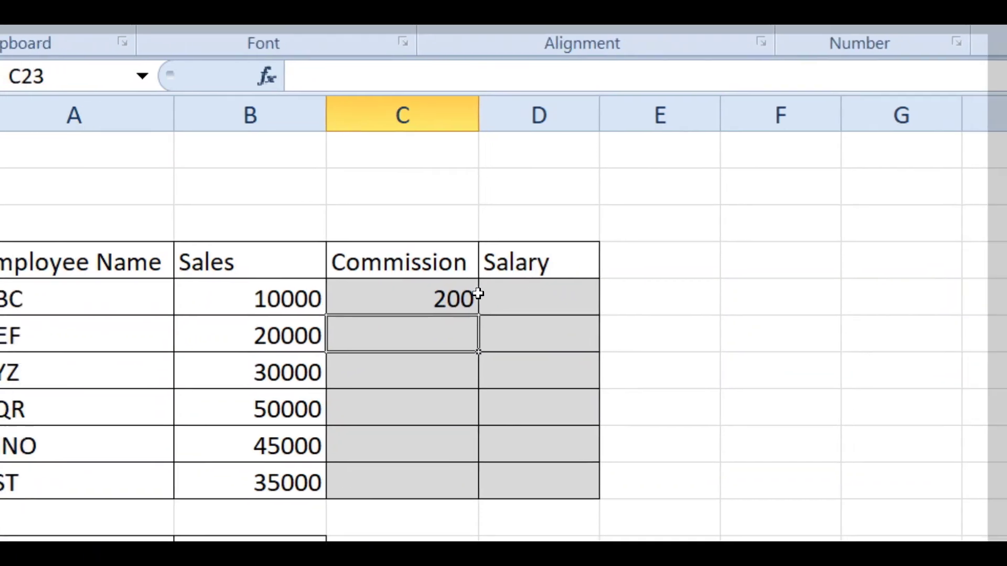
{"action": "left_click", "coordinate": [535, 277]}
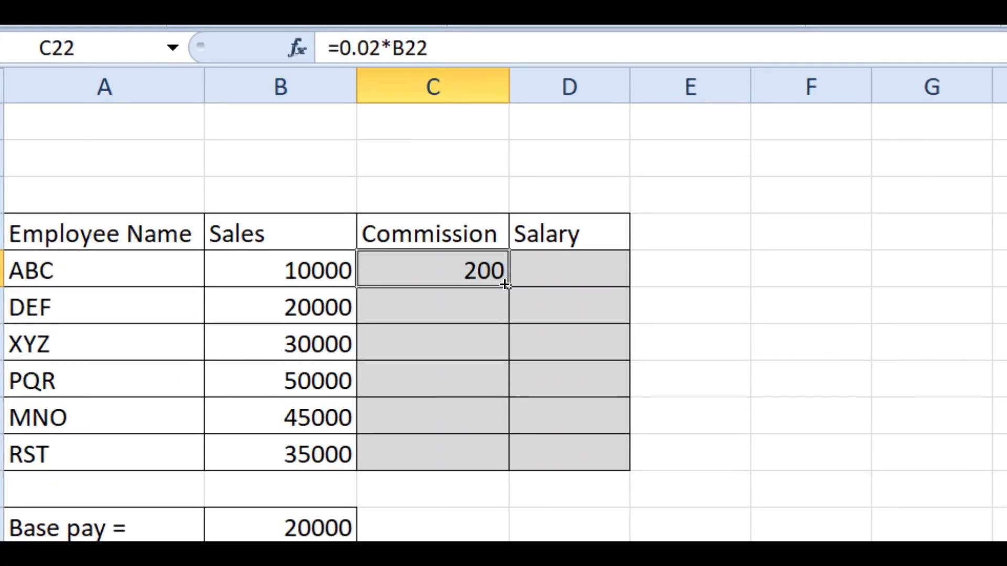
{"action": "left_click_drag", "start_coordinate": [507, 283], "coordinate": [501, 461]}
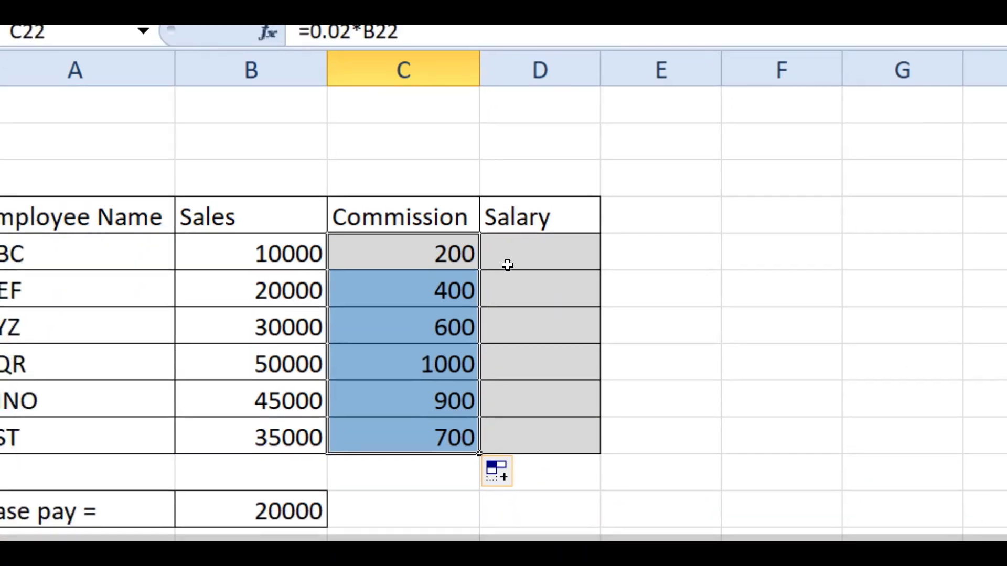
Calculate ABC's salary in D22 with =20000+C22 and fill the formula down through D27.
{"action": "left_click", "coordinate": [524, 215]}
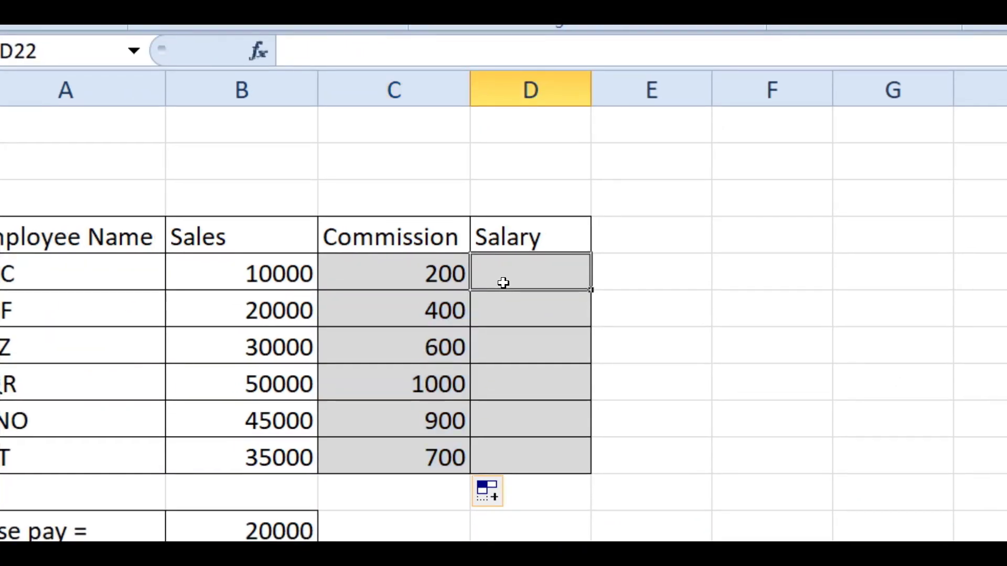
{"action": "type", "text": "=20000+C22"}
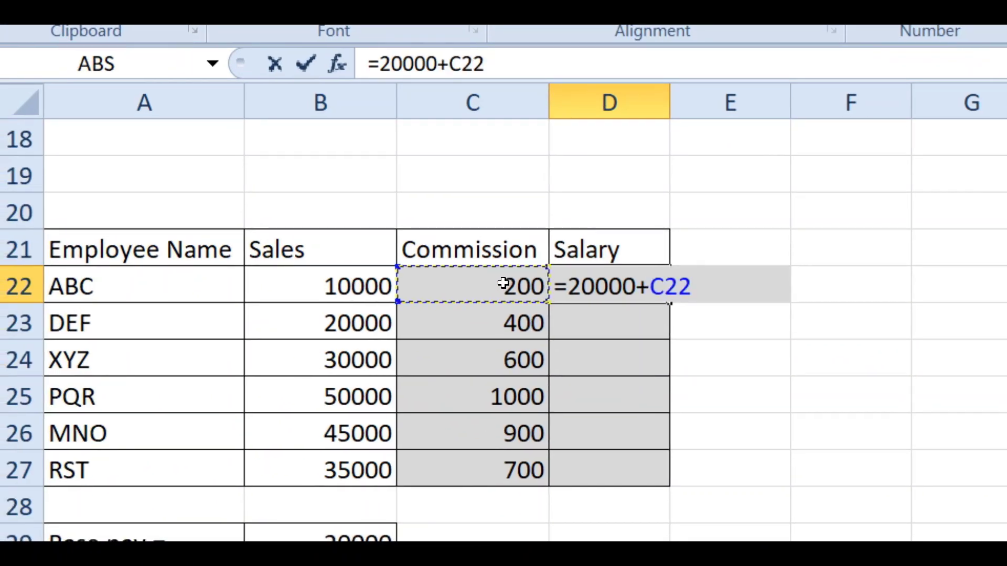
{"action": "key", "text": "Return"}
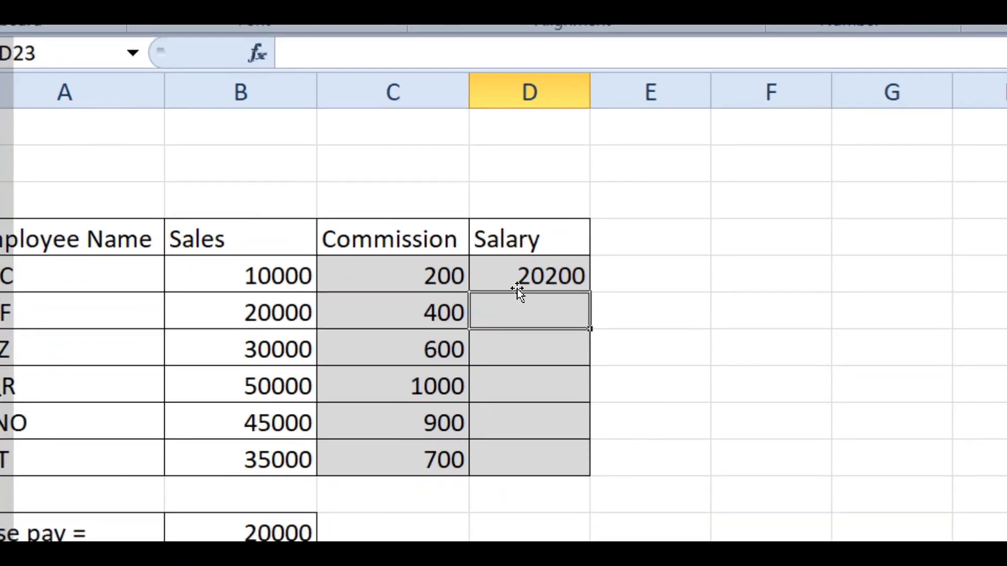
{"action": "left_click", "coordinate": [608, 286]}
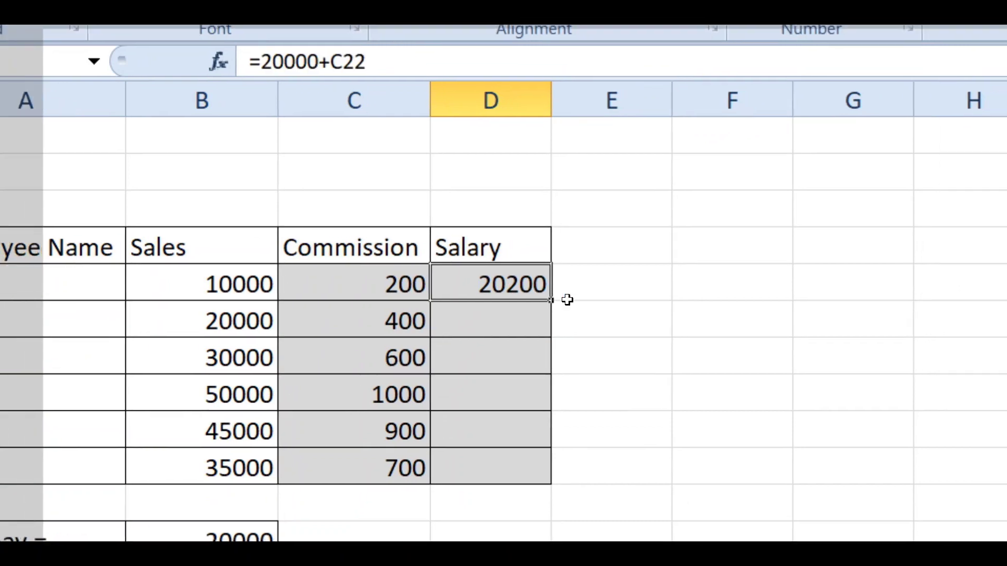
{"action": "left_click_drag", "start_coordinate": [552, 302], "coordinate": [540, 475]}
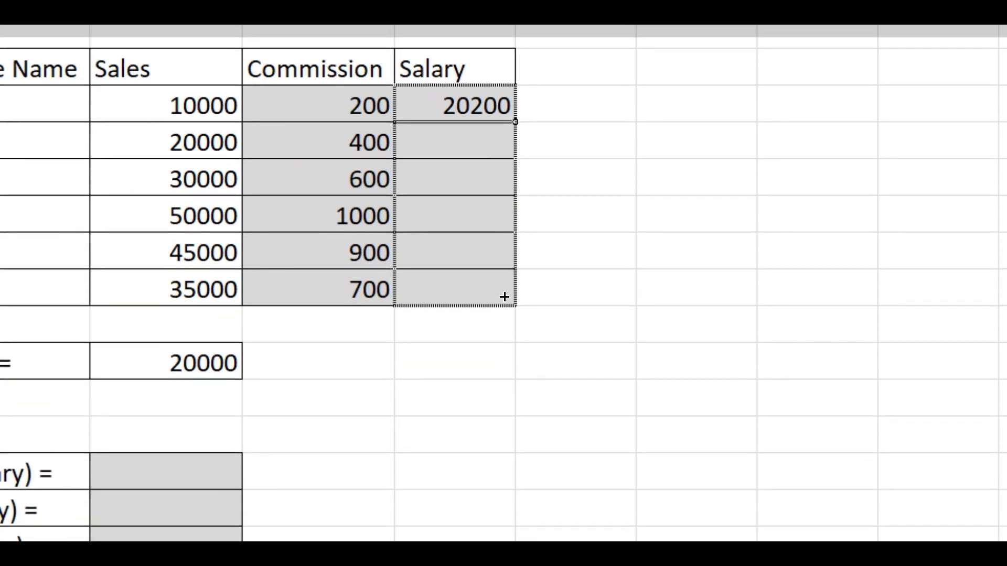
{"action": "left_click_drag", "start_coordinate": [504, 297], "coordinate": [504, 295]}
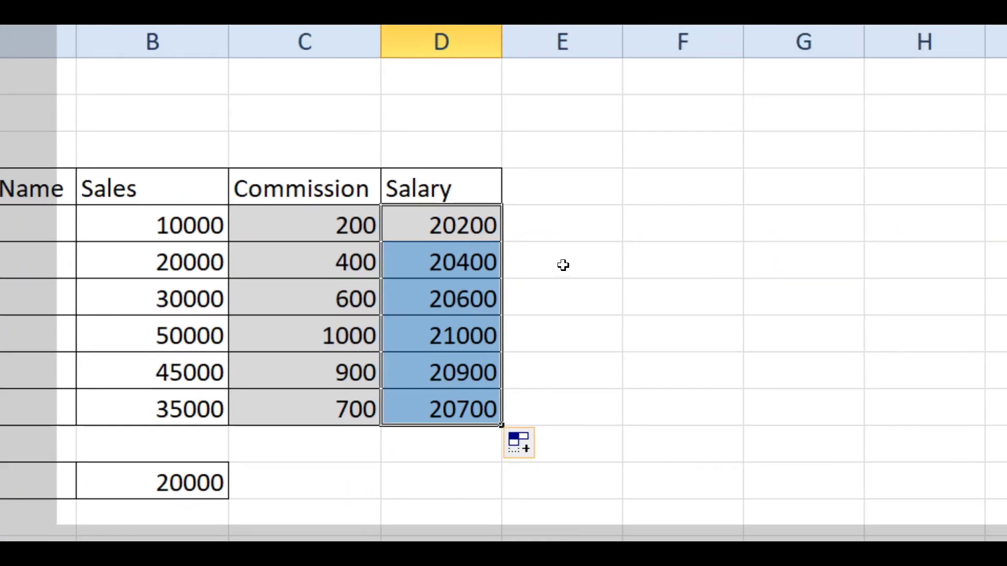
{"action": "left_click", "coordinate": [676, 197]}
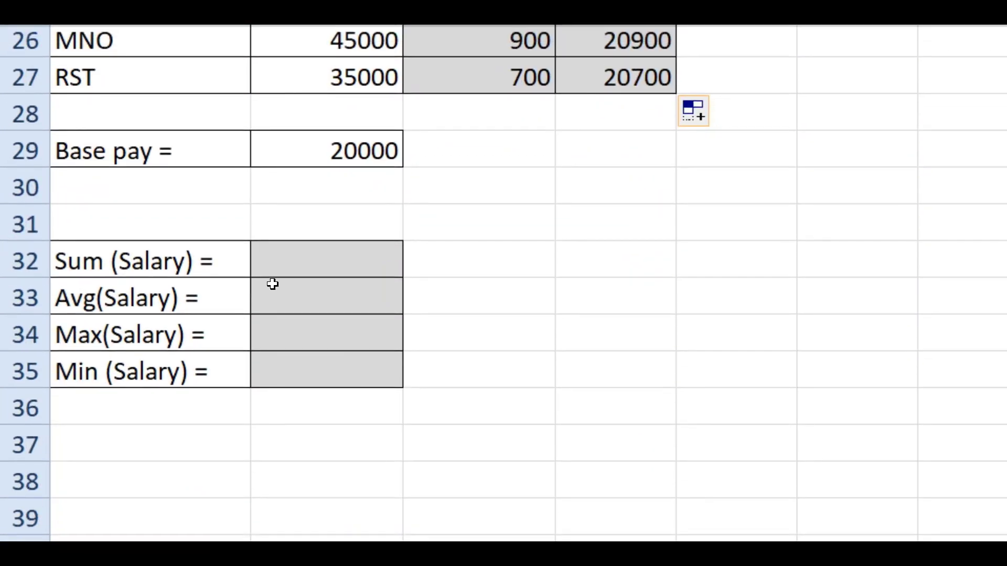
Total the salaries in B32 with the SUM function over D22:D27.
{"action": "left_click", "coordinate": [272, 265]}
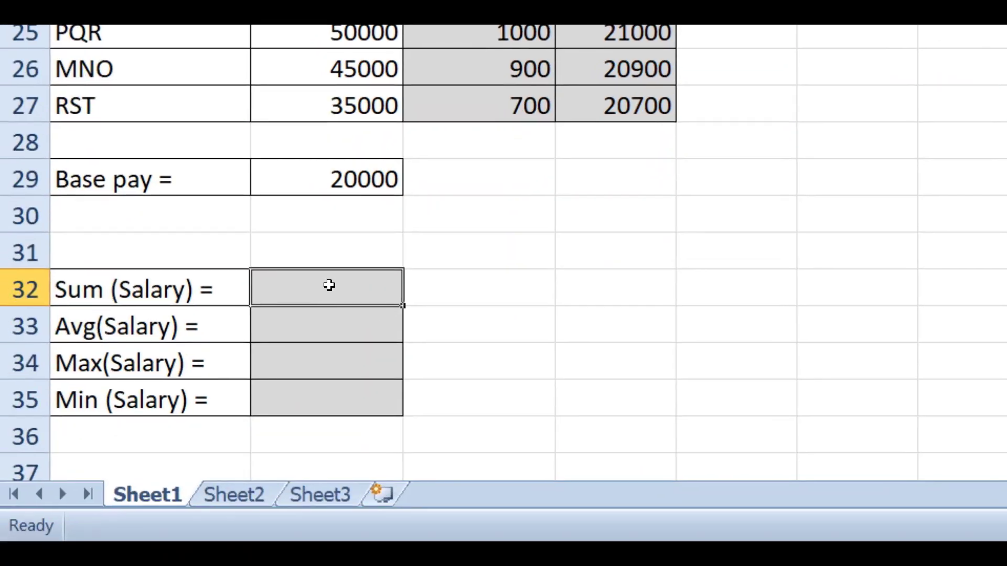
{"action": "type", "text": "="}
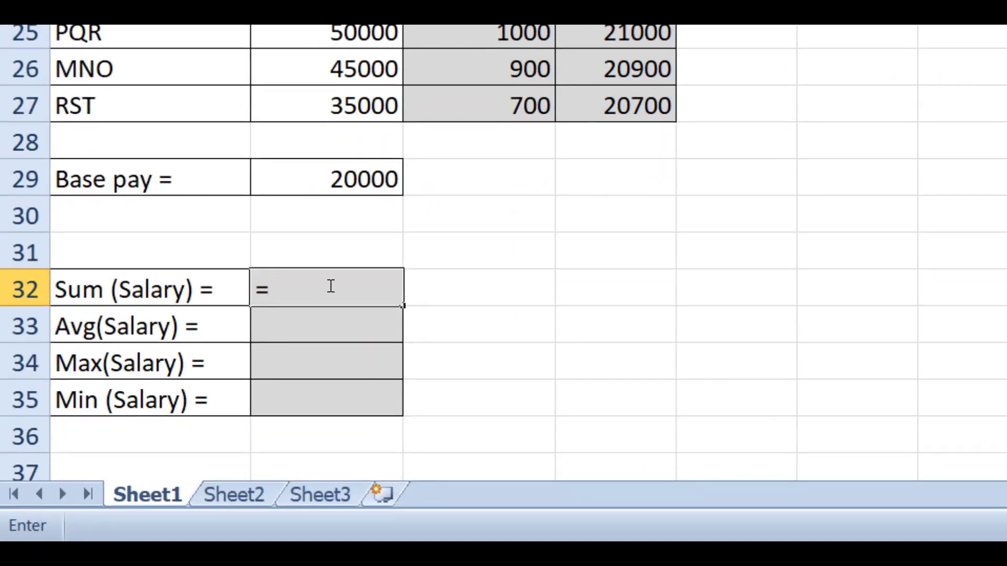
{"action": "type", "text": "sum"}
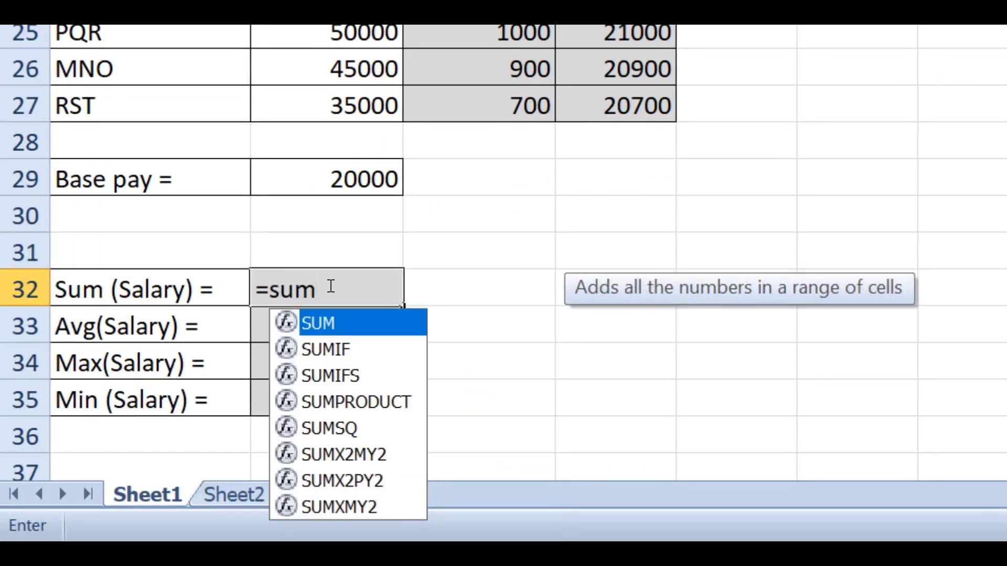
{"action": "double_click", "coordinate": [327, 318]}
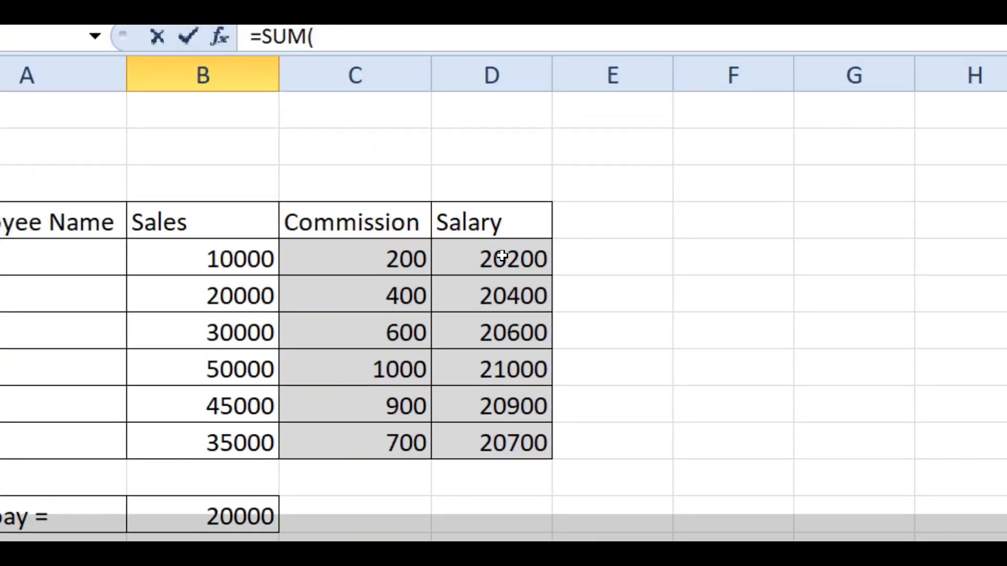
{"action": "left_click_drag", "start_coordinate": [492, 259], "coordinate": [503, 284]}
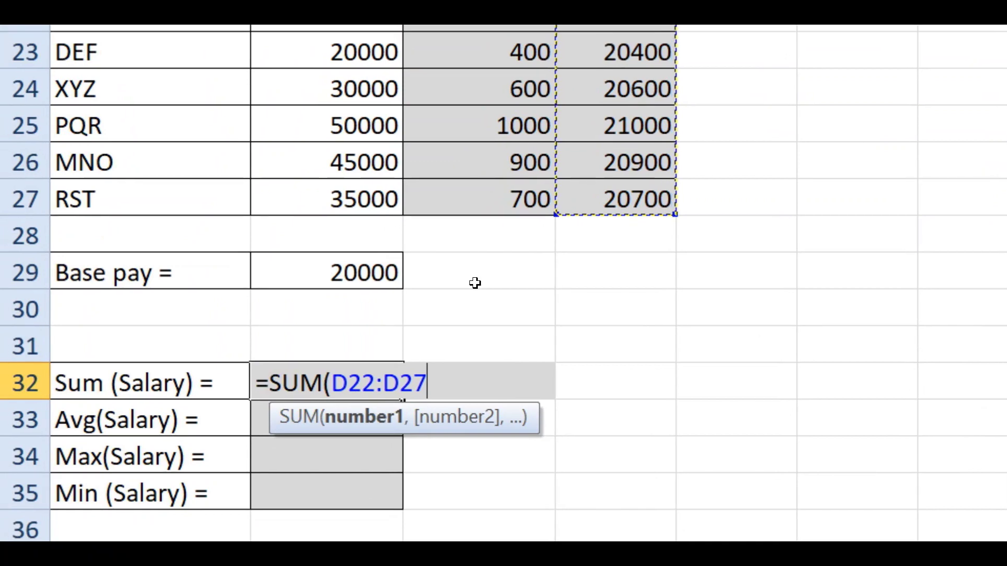
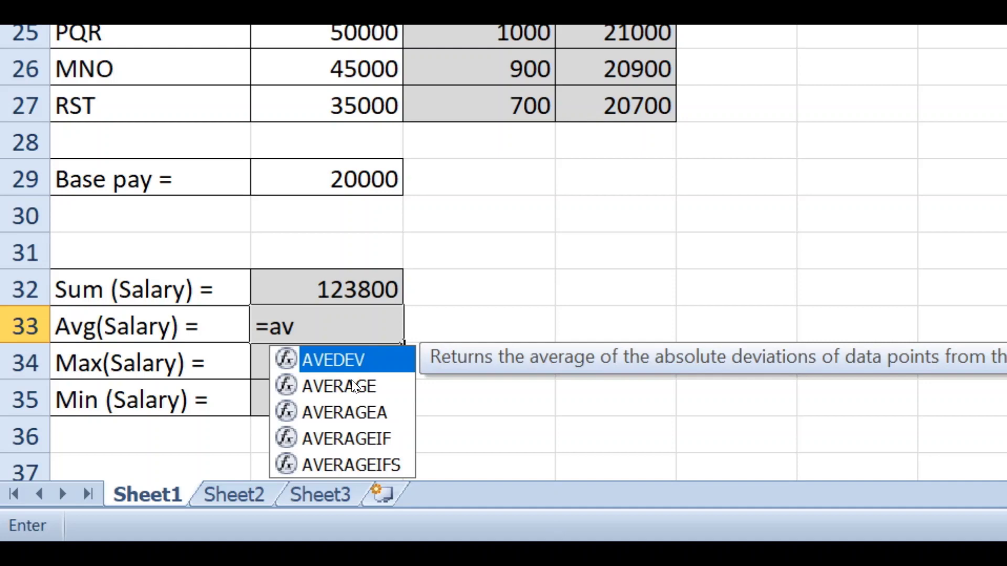
Compute the average salary in B33 with =AVERAGE(D22:D27) and reduce its display to two decimal places.
{"action": "double_click", "coordinate": [355, 386]}
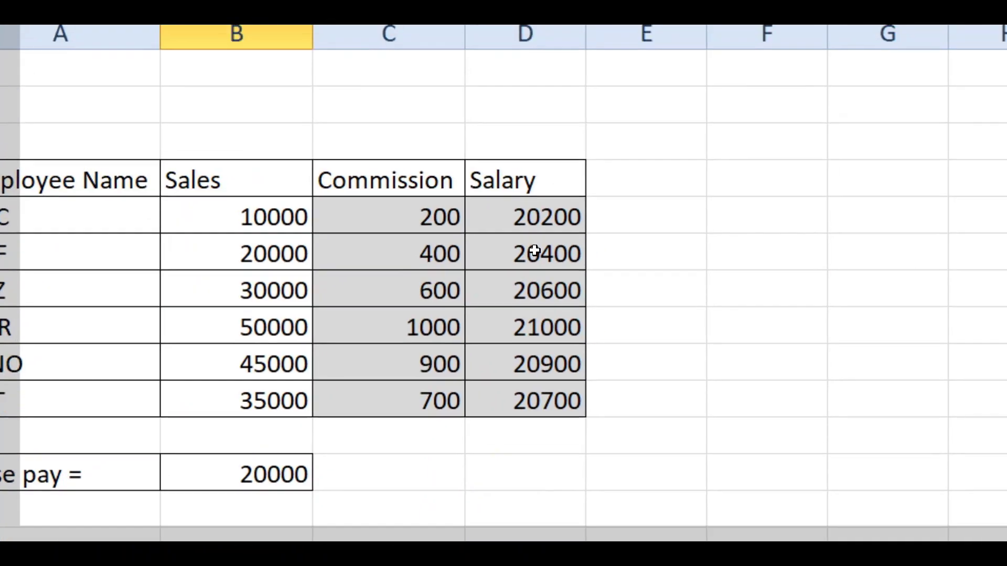
{"action": "left_click_drag", "start_coordinate": [538, 216], "coordinate": [537, 401]}
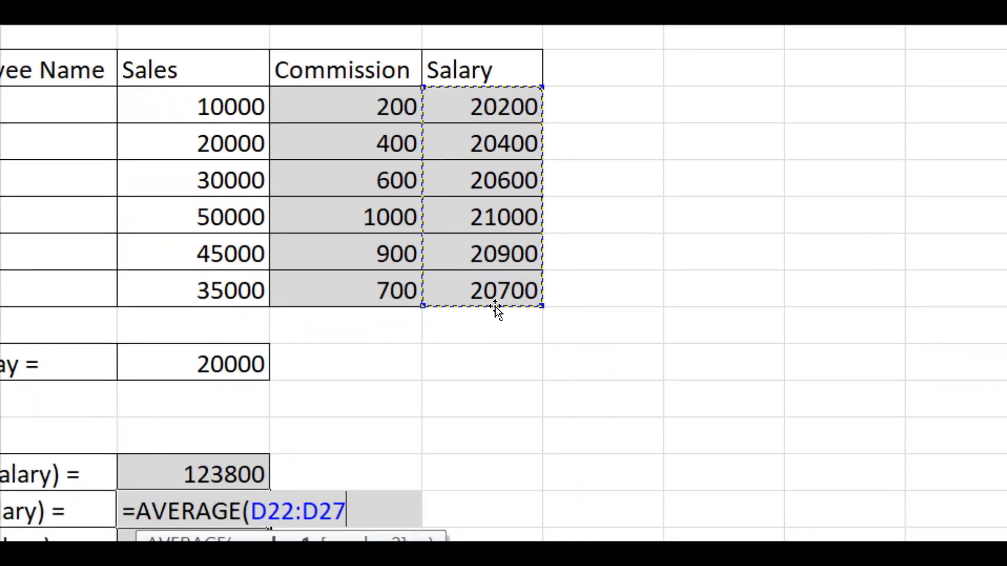
{"action": "type", "text": ")"}
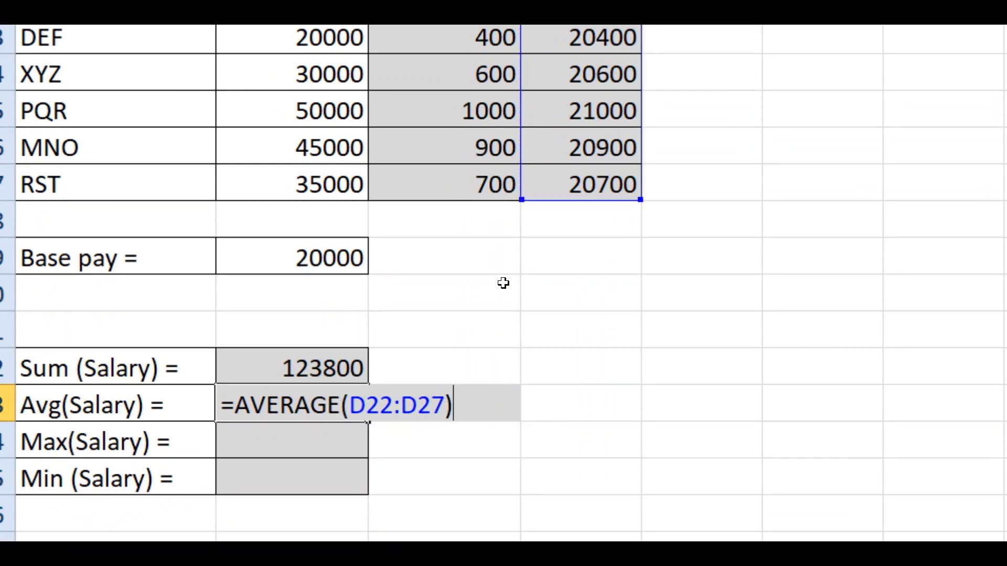
{"action": "key", "text": "Return"}
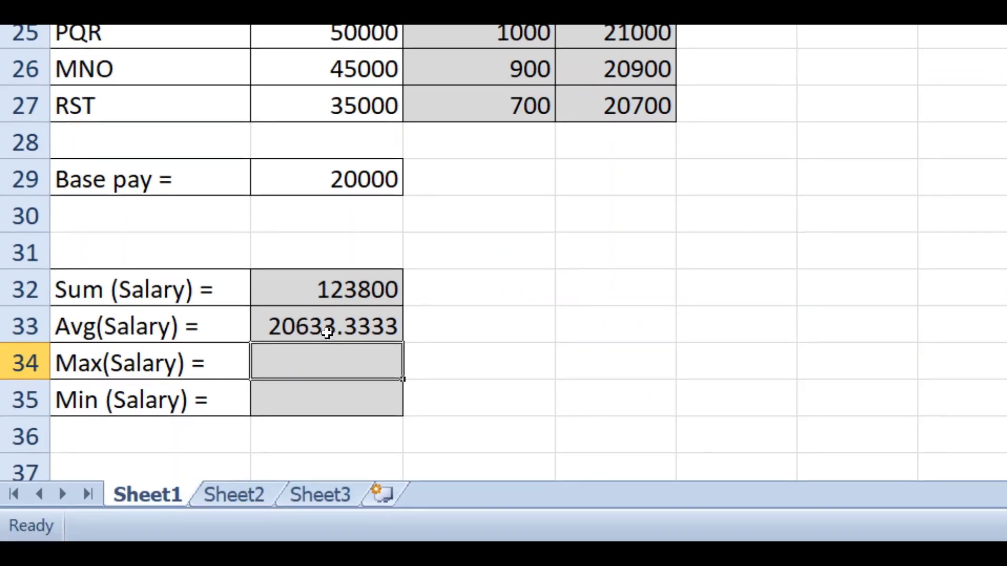
{"action": "left_click", "coordinate": [293, 408]}
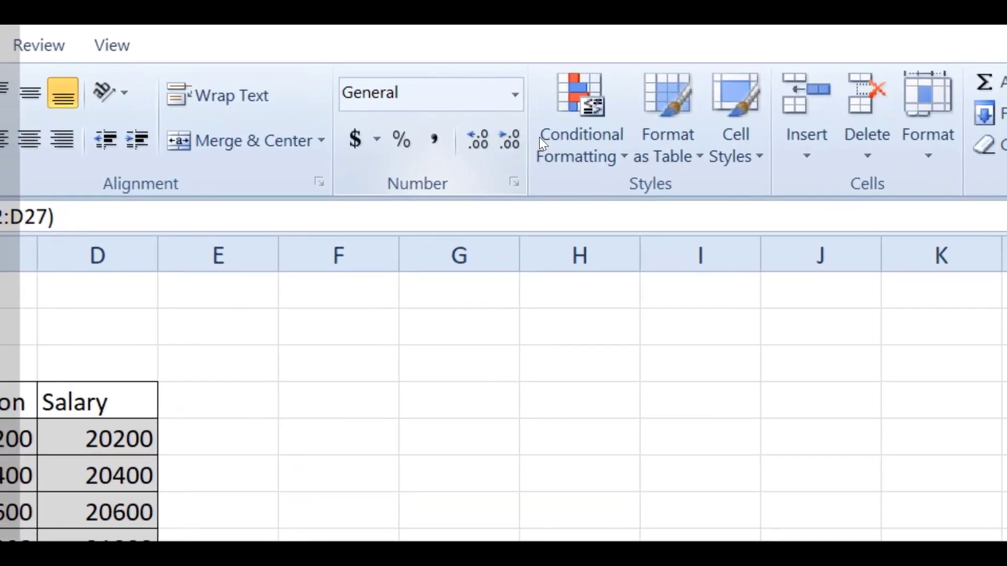
{"action": "left_click", "coordinate": [511, 141]}
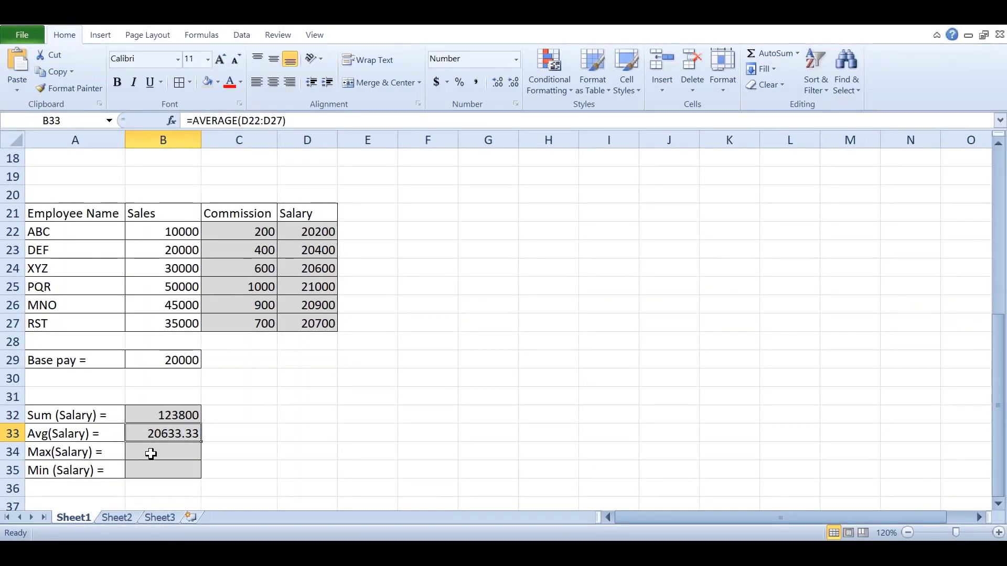
Find the highest salary in B34 with =MAX(D22:D27).
{"action": "left_click", "coordinate": [302, 367]}
{"action": "type", "text": "="}
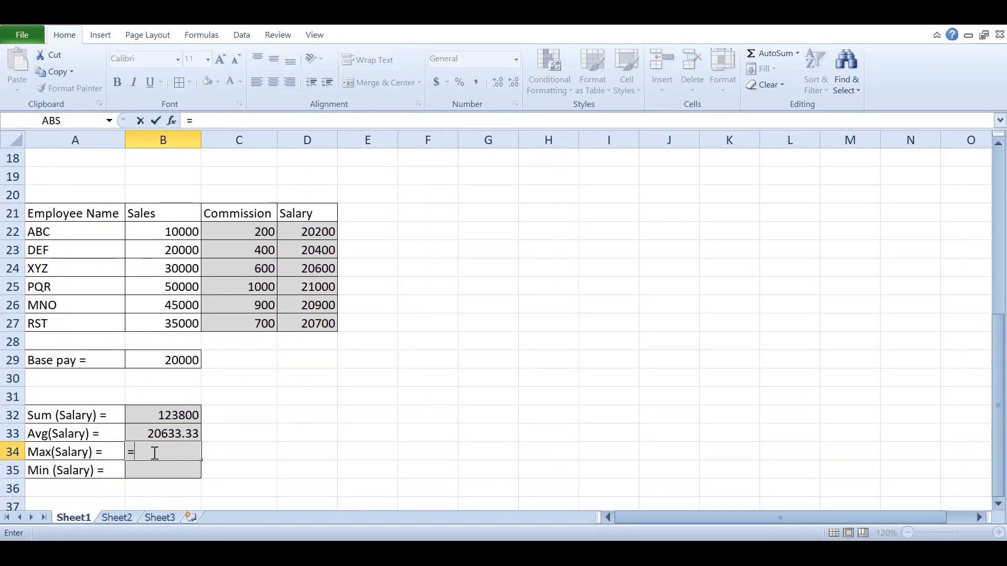
{"action": "type", "text": "ma"}
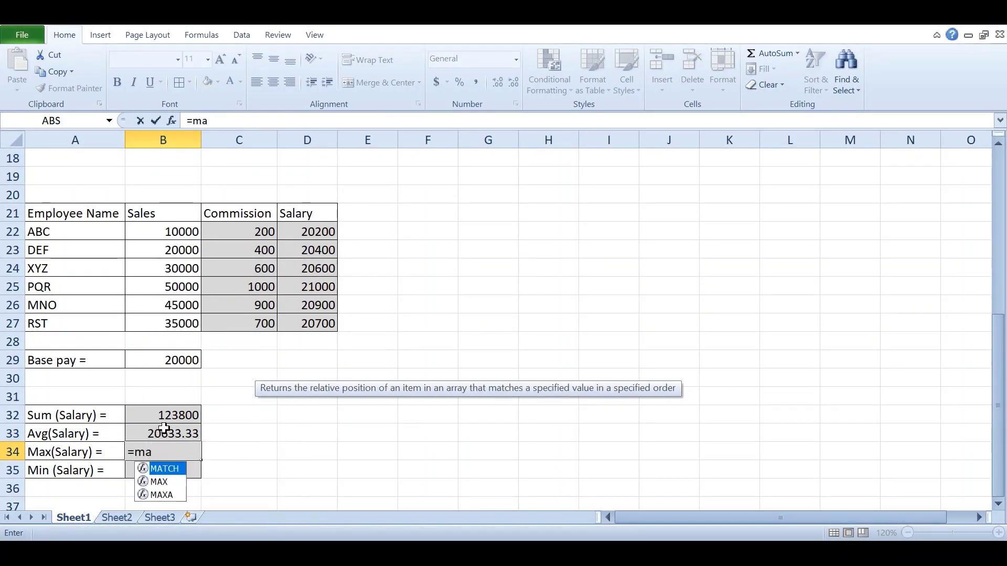
{"action": "double_click", "coordinate": [169, 481]}
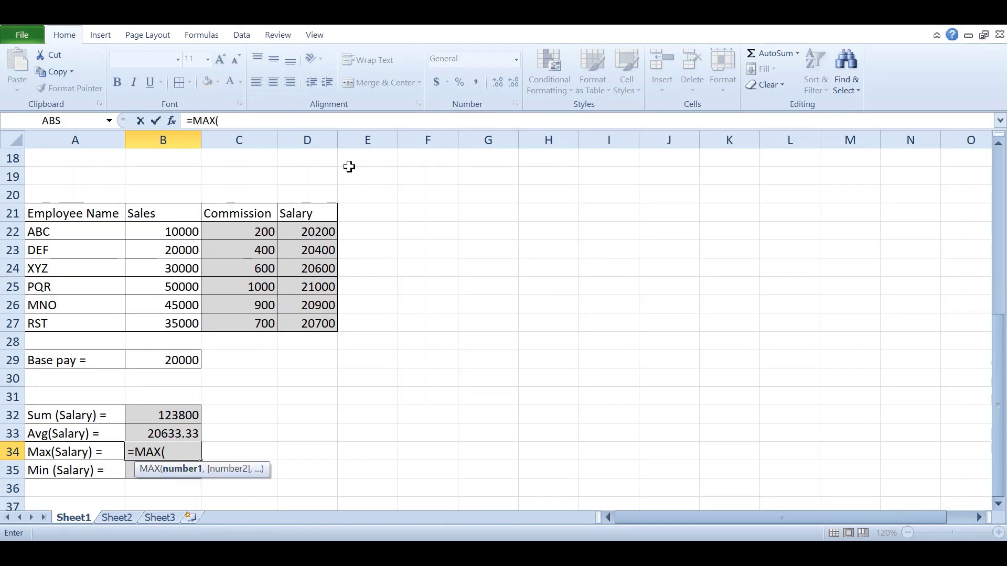
{"action": "left_click_drag", "start_coordinate": [314, 236], "coordinate": [317, 323]}
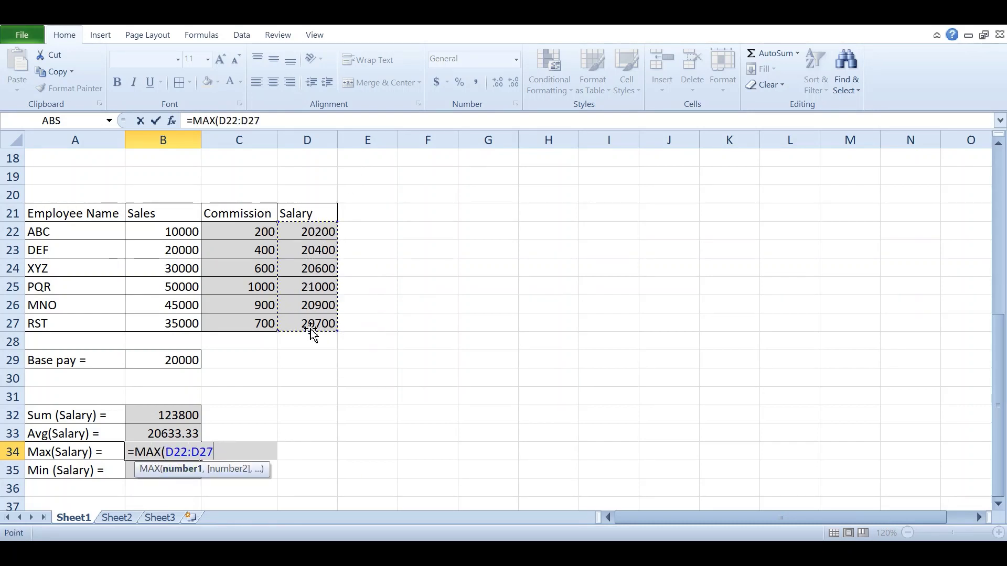
{"action": "key", "text": "Return"}
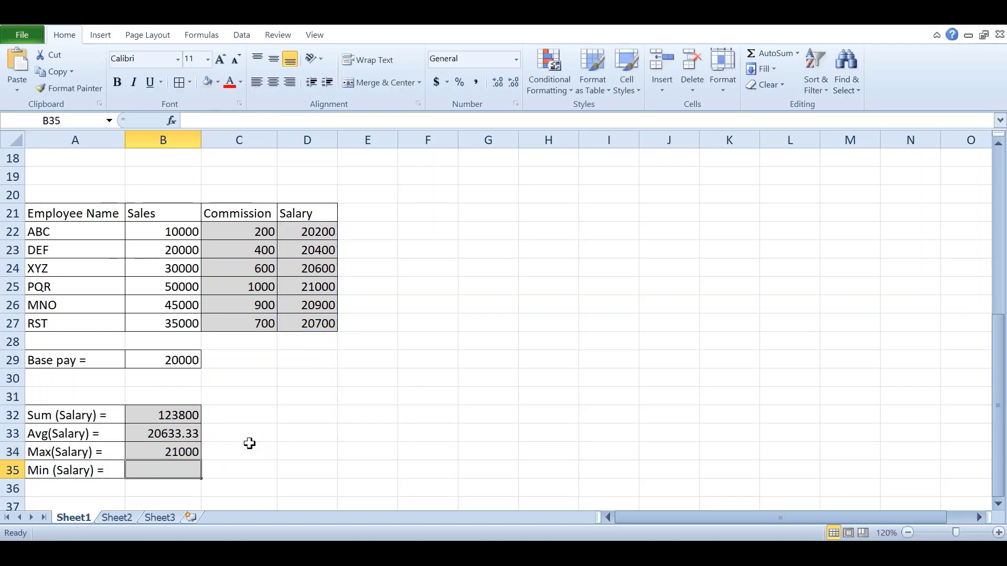
{"action": "left_click", "coordinate": [187, 446]}
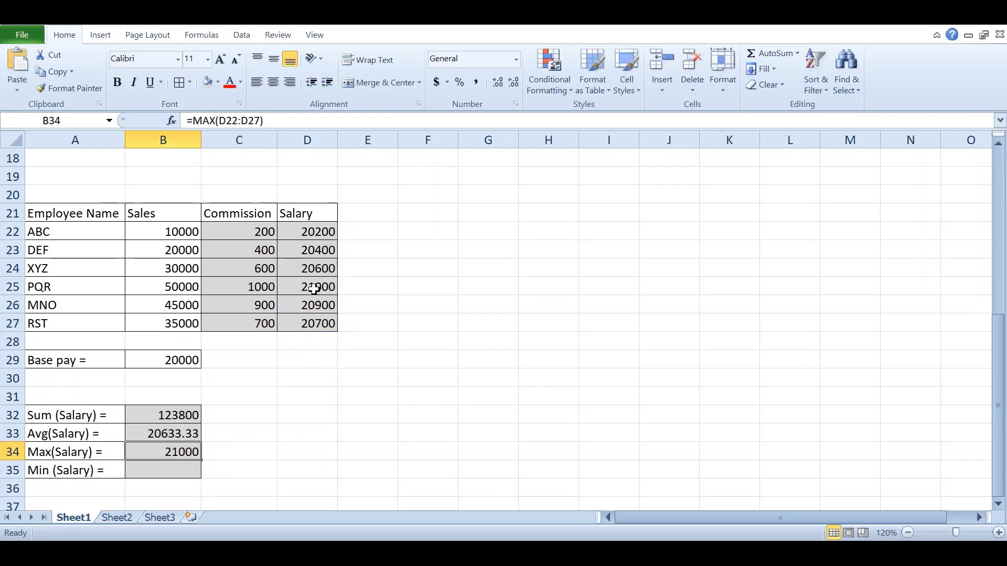
Find the lowest salary in B35 with =MIN(D22:D27).
{"action": "left_click", "coordinate": [174, 466]}
{"action": "type", "text": "=mi"}
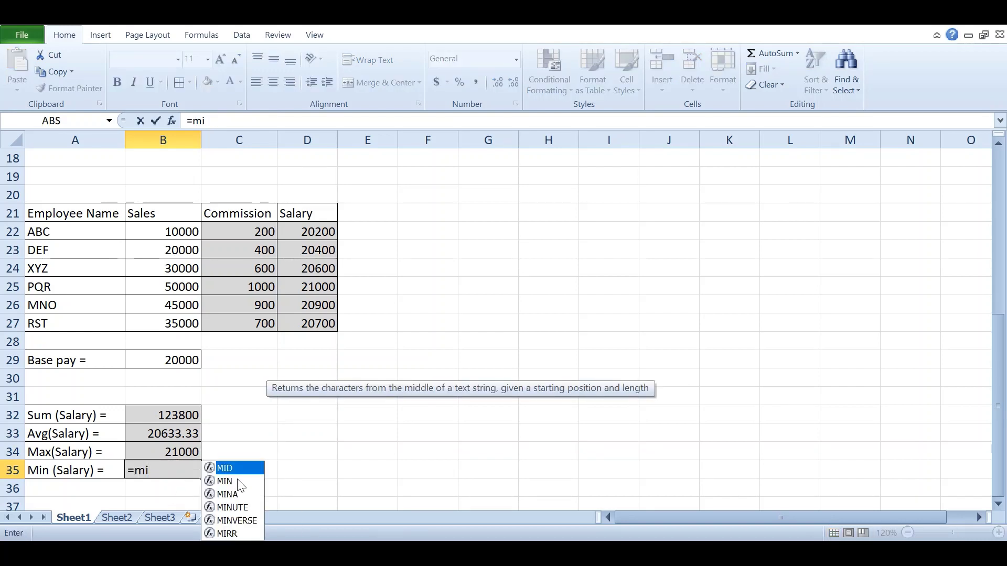
{"action": "double_click", "coordinate": [238, 481]}
{"action": "left_click_drag", "start_coordinate": [319, 232], "coordinate": [314, 322]}
{"action": "type", "text": ")"}
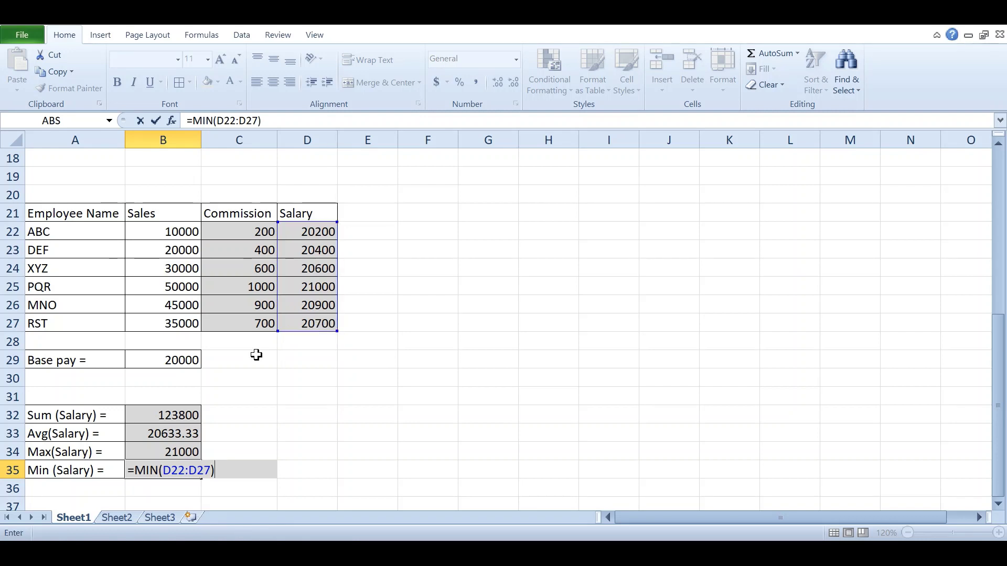
{"action": "key", "text": "Return"}
{"action": "left_click", "coordinate": [153, 469]}
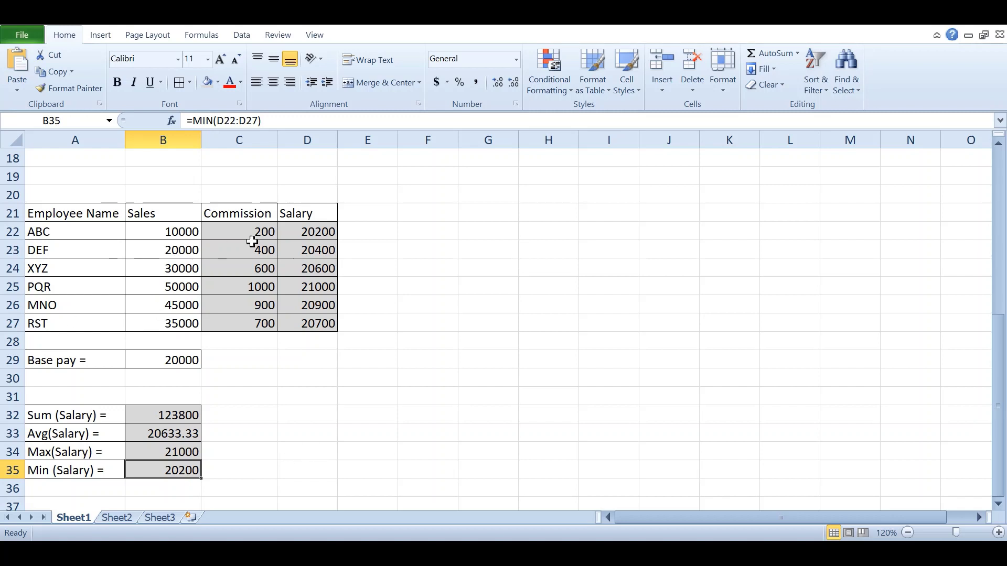
Select the Commission and Salary values in C22:D27 and bring up the fill colour choices for them.
{"action": "left_click_drag", "start_coordinate": [226, 229], "coordinate": [296, 321]}
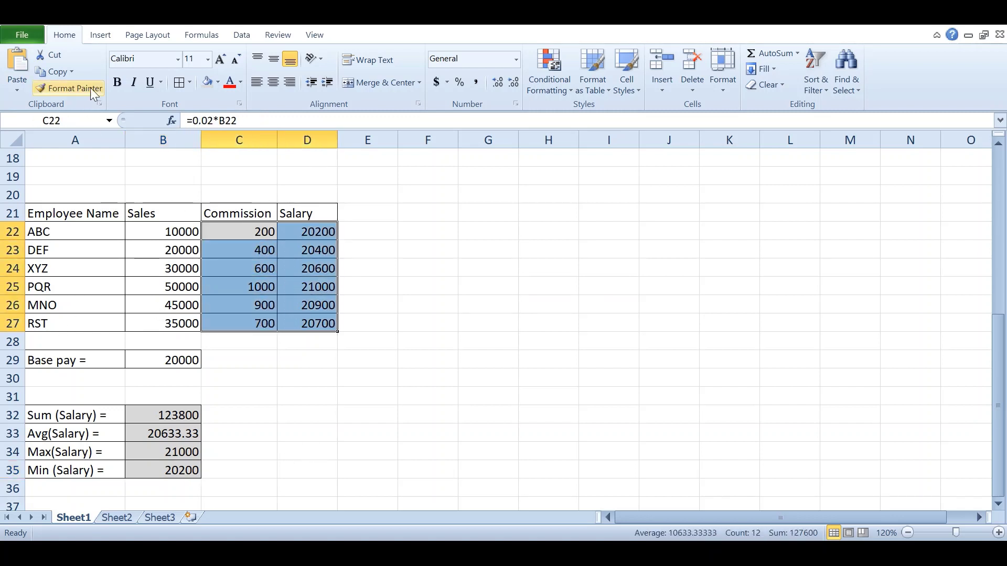
{"action": "left_click", "coordinate": [218, 83]}
{"action": "key", "text": "Escape"}
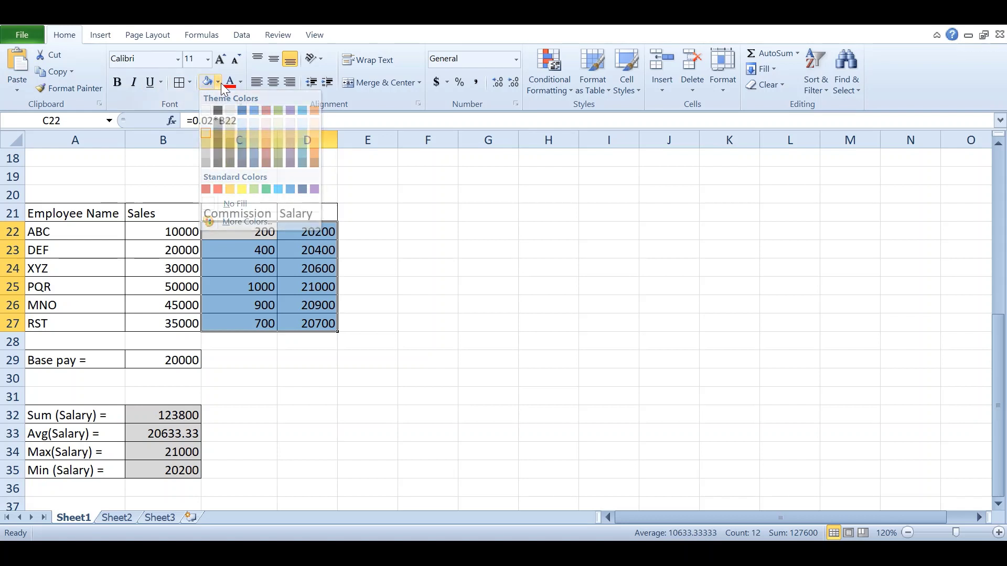